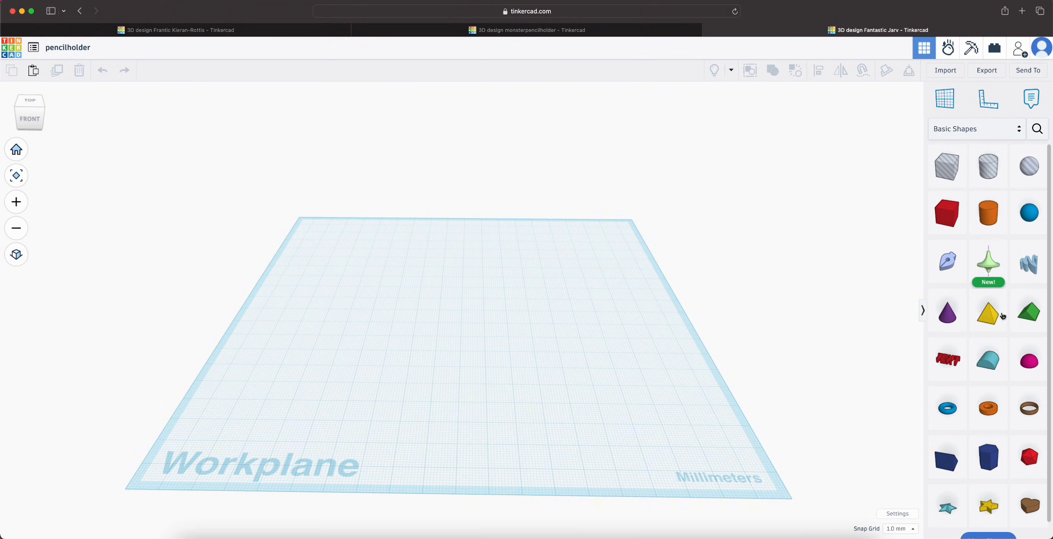
Look through the available shapes in the Basic Shapes collection
scroll(995, 312, "down", 2)
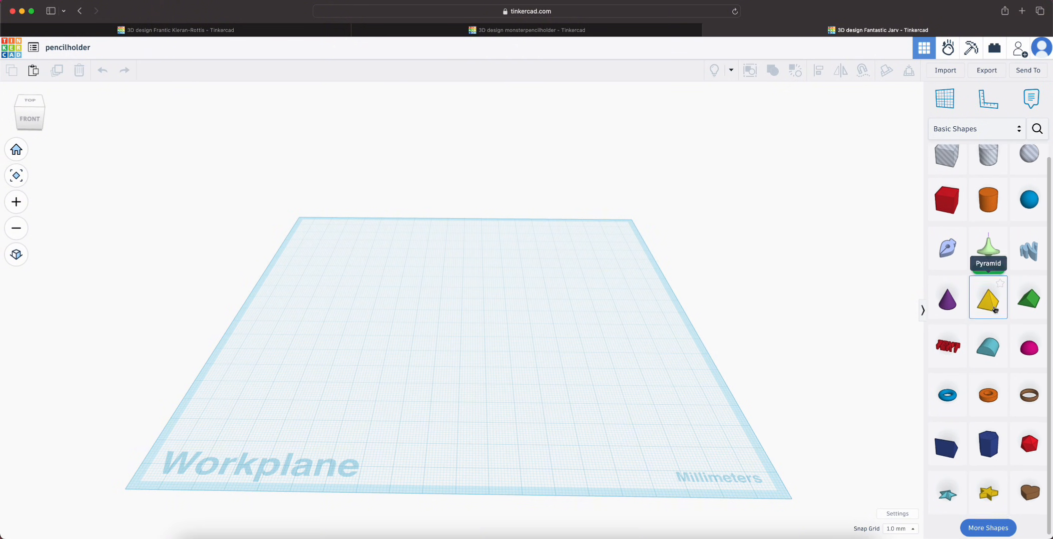
scroll(1024, 464, "down", 1)
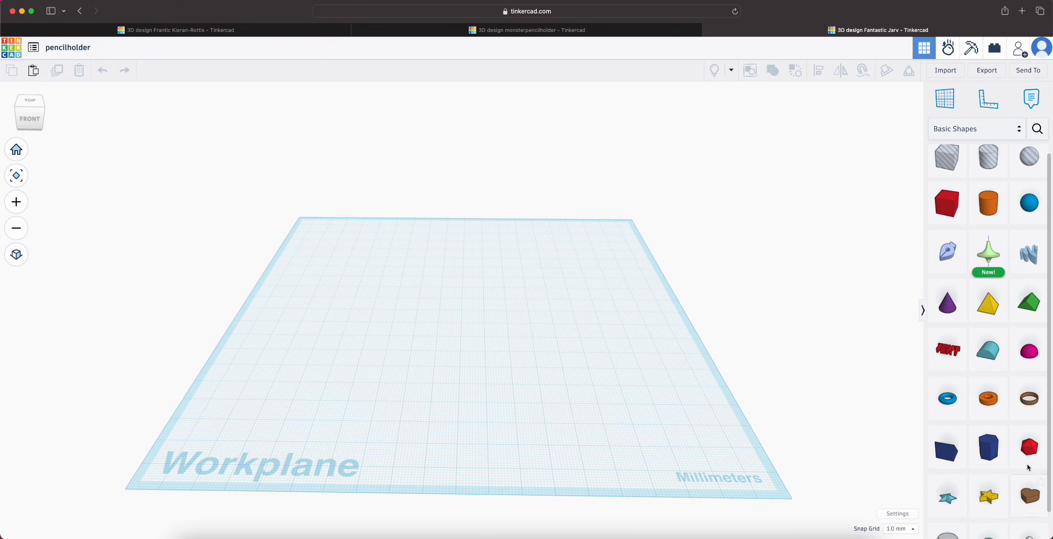
scroll(1027, 430, "up", 2)
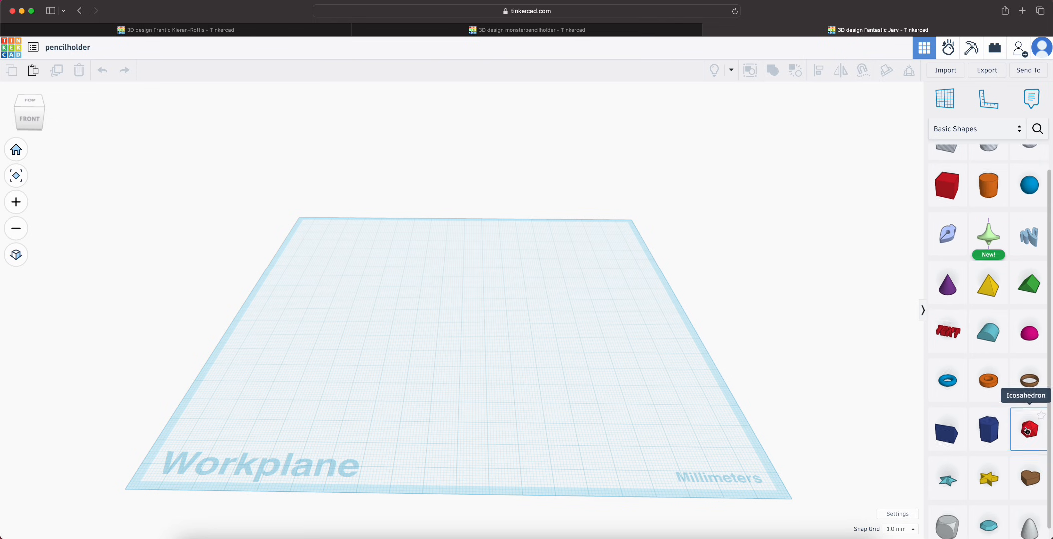
Browse the Letters & Numbers shape collection, including its Symbols, Numbers and Letters categories
left_click(959, 129)
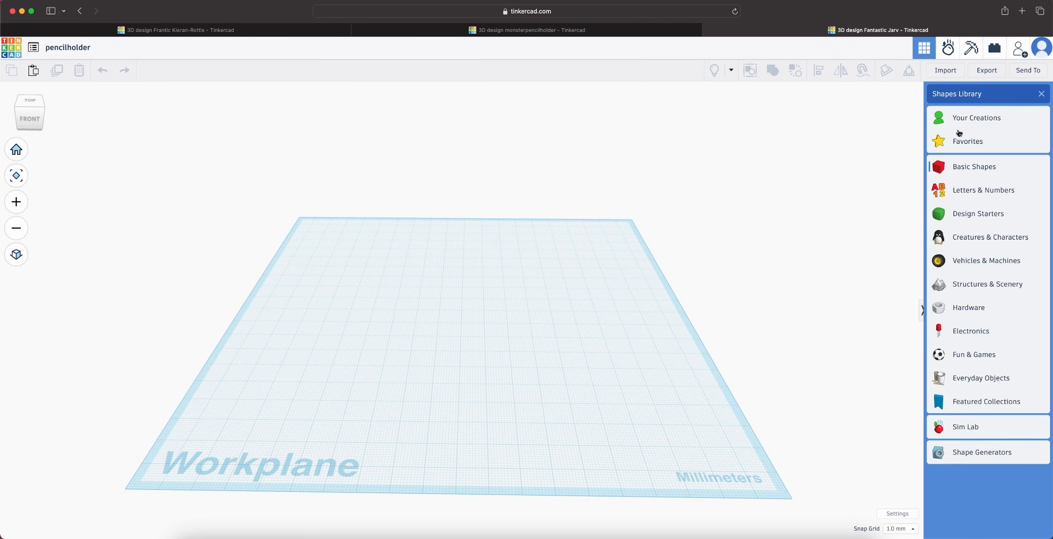
left_click(961, 191)
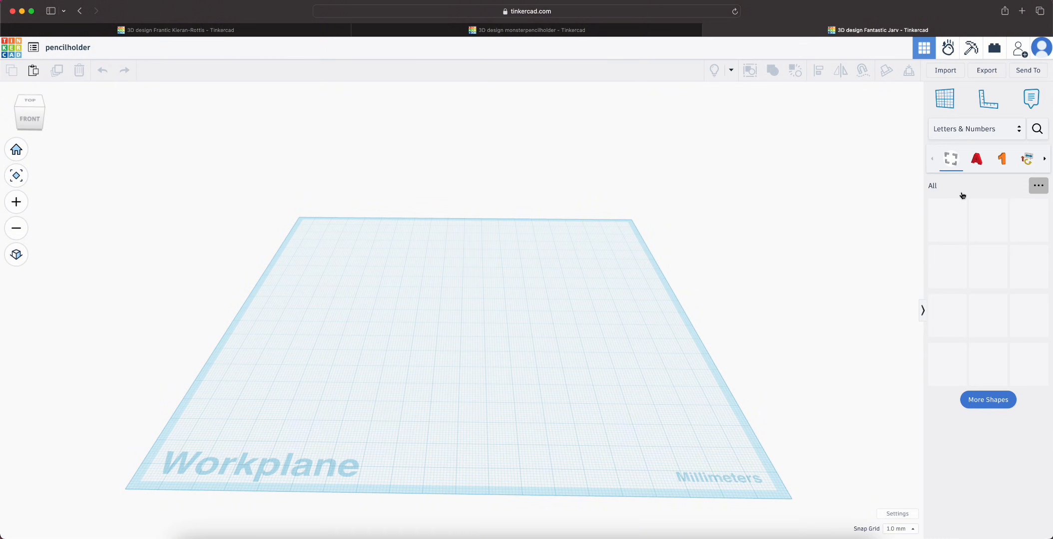
left_click(972, 400)
scroll(972, 401, "down", 3)
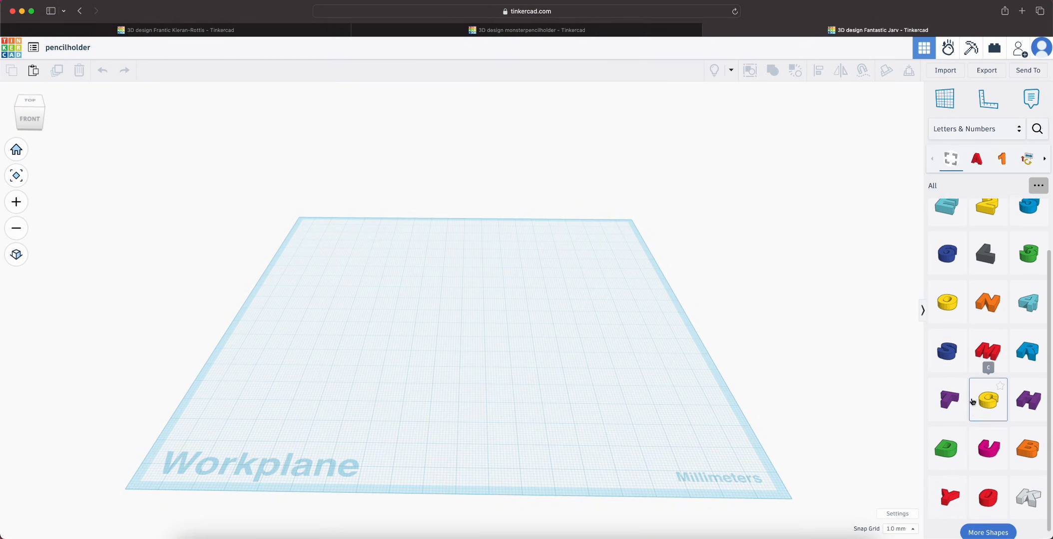
scroll(971, 402, "up", 1)
left_click(1022, 161)
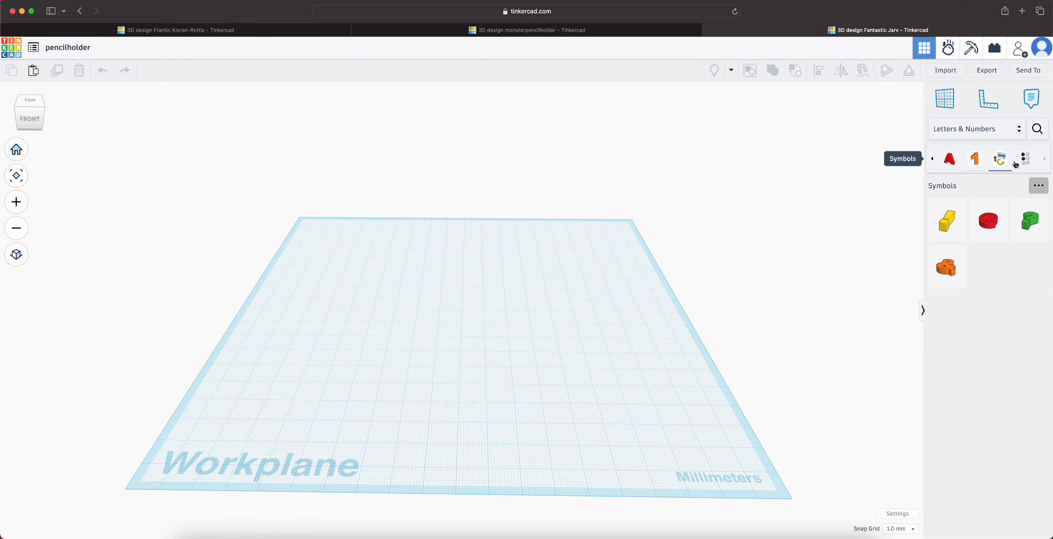
left_click(1021, 161)
left_click(982, 162)
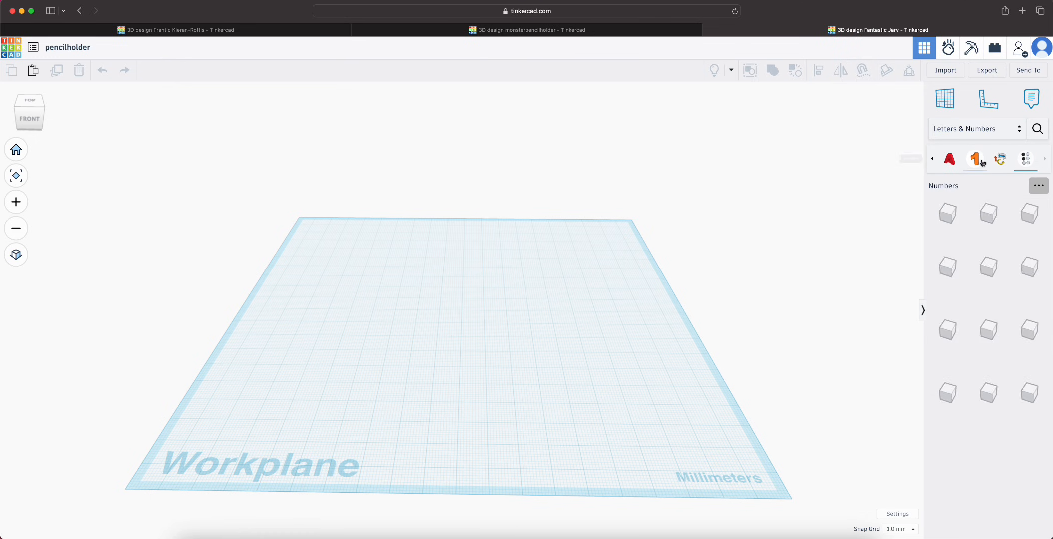
left_click(955, 163)
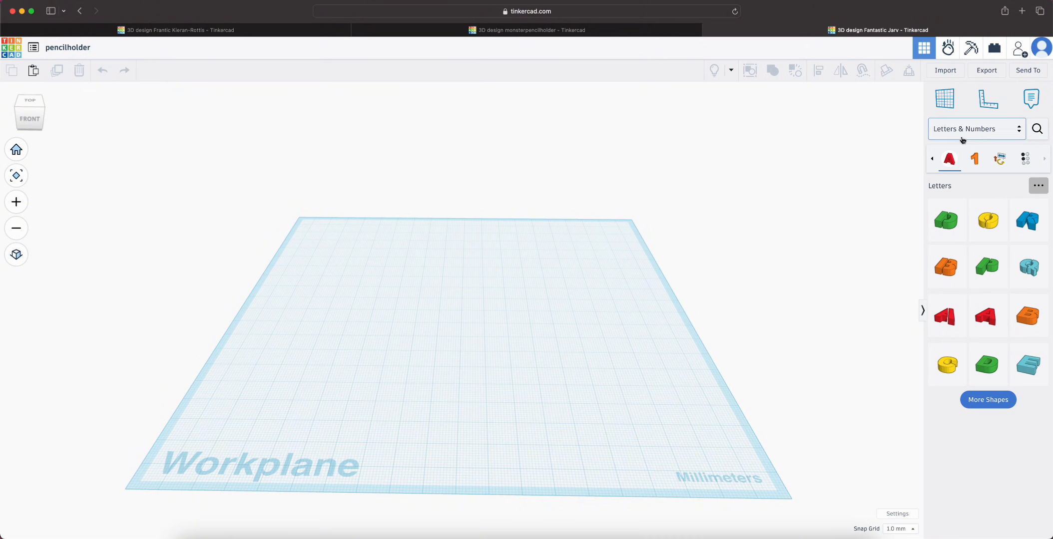
Return the shape library to Basic Shapes and look over its solids
left_click(962, 131)
left_click(965, 165)
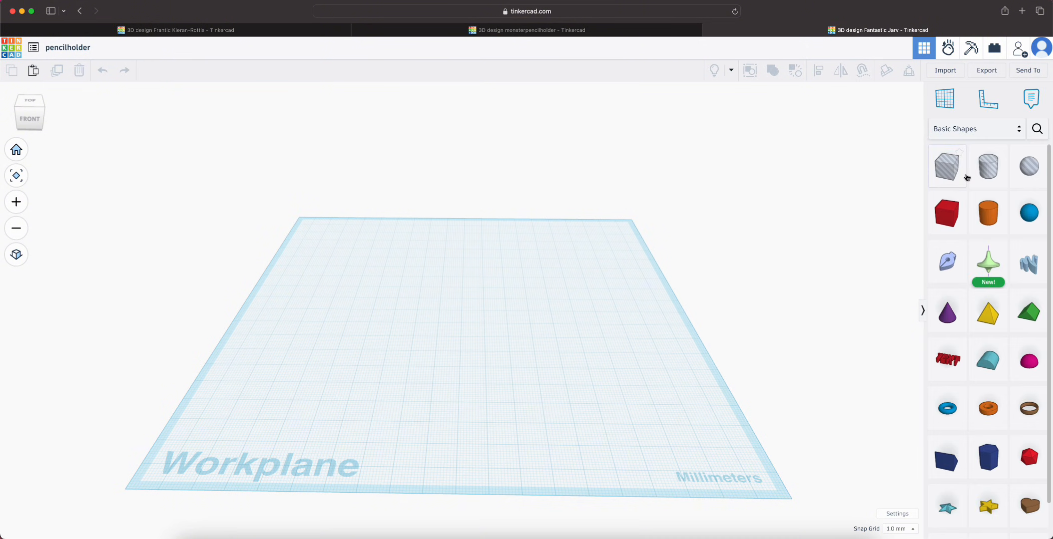
scroll(983, 214, "down", 1)
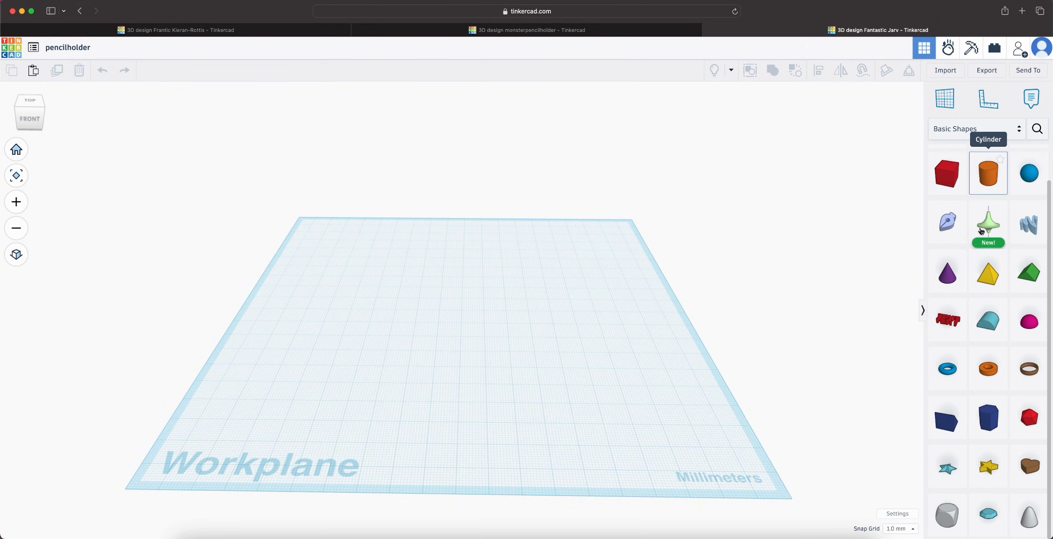
scroll(982, 227, "up", 1)
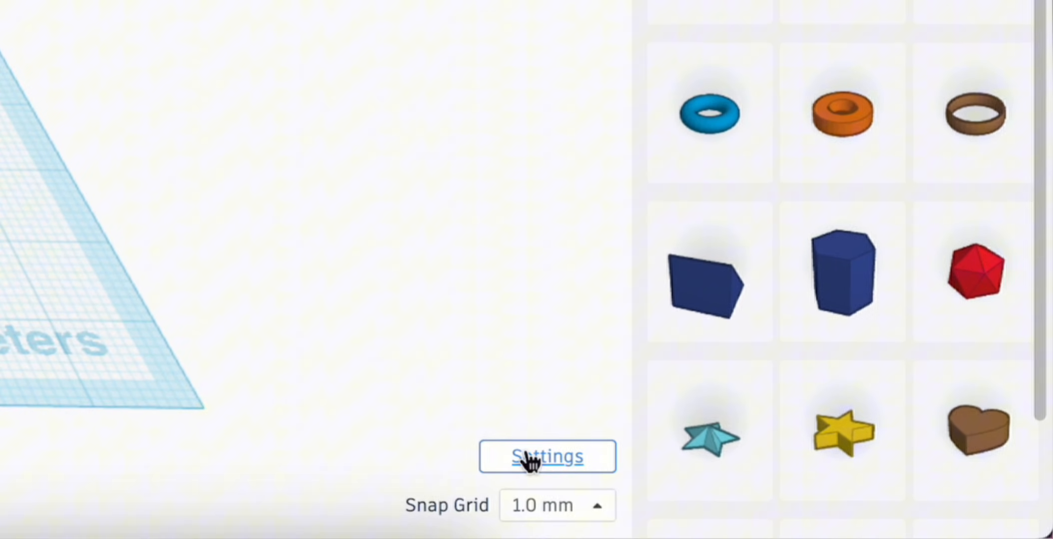
Set the workspace background to a custom light pink in the workspace settings
left_click(529, 457)
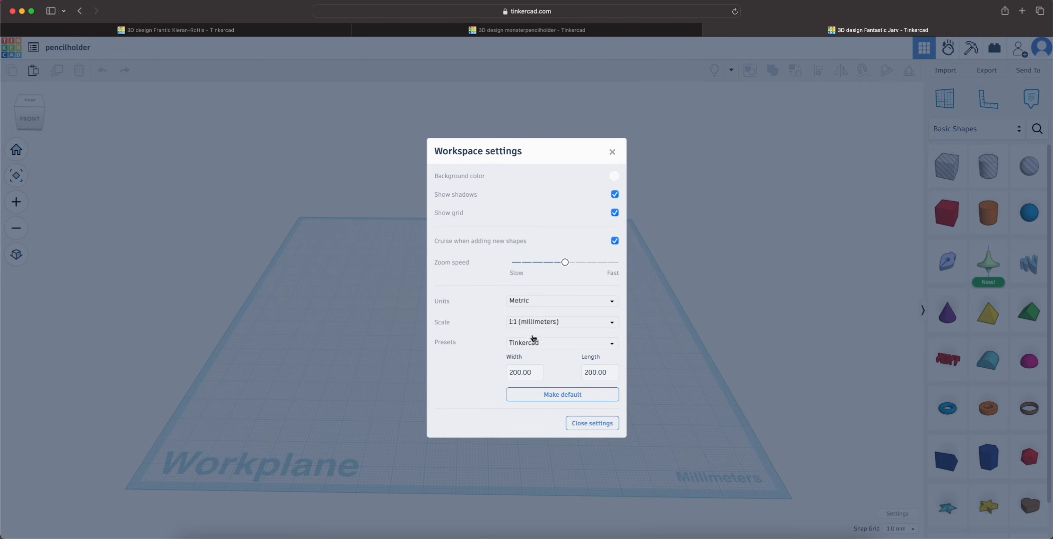
left_click(614, 175)
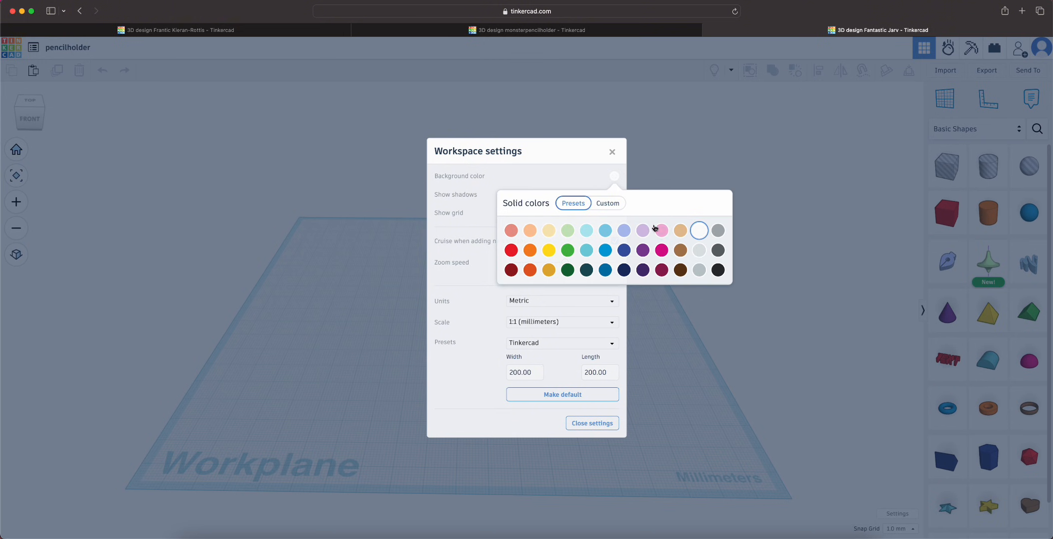
left_click(617, 207)
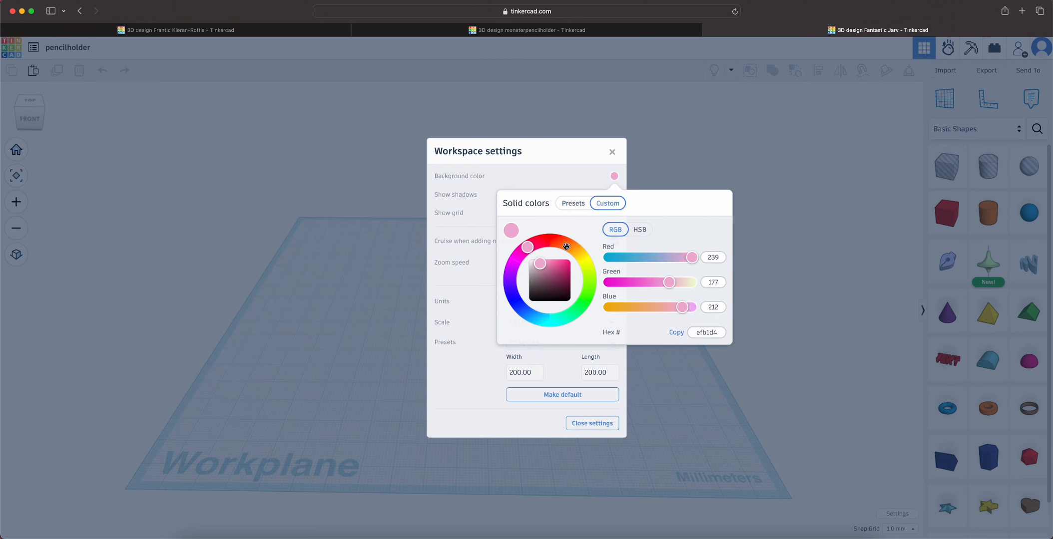
left_click_drag(540, 262, 537, 263)
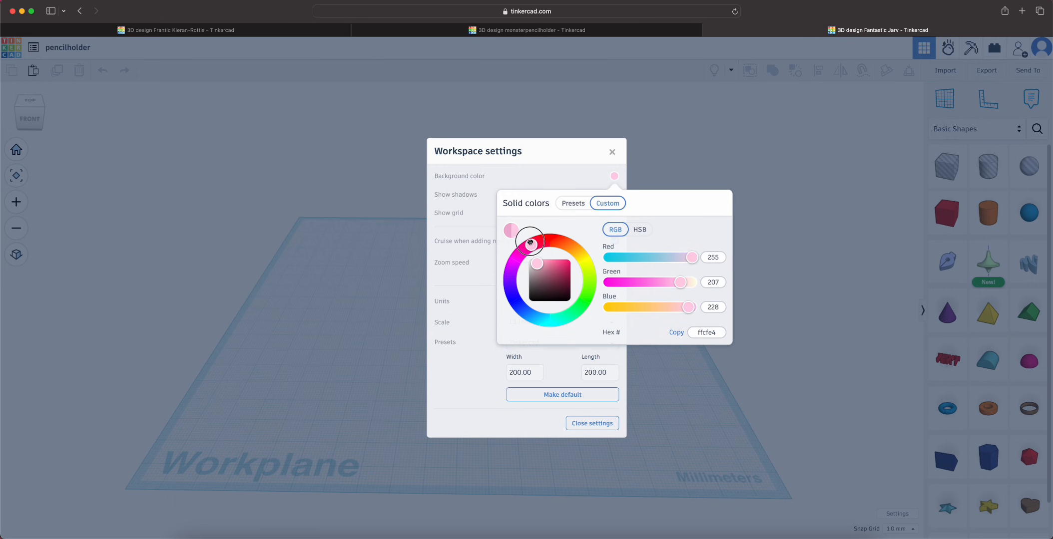
left_click(741, 329)
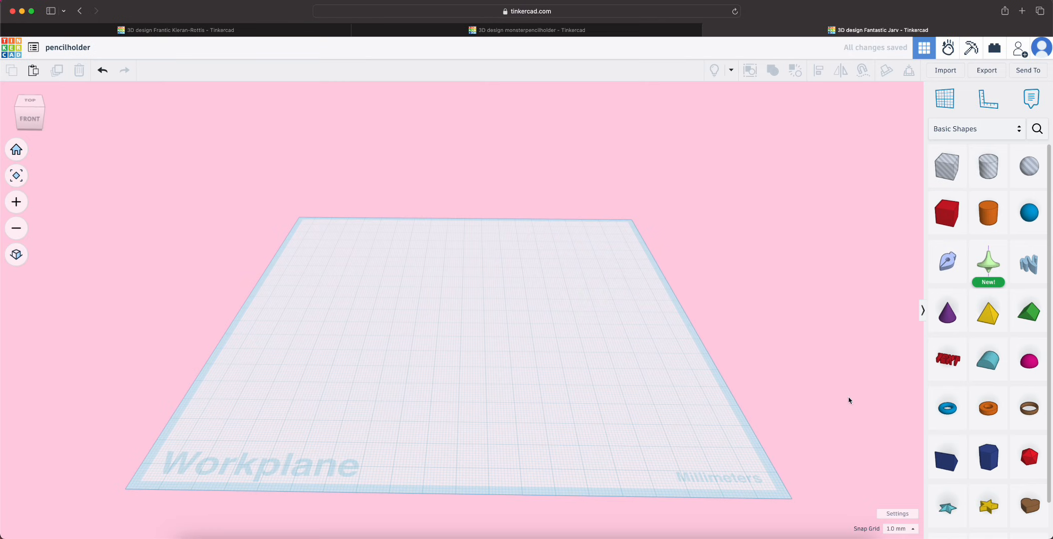
Change the workspace background to a deeper custom pink
left_click(902, 515)
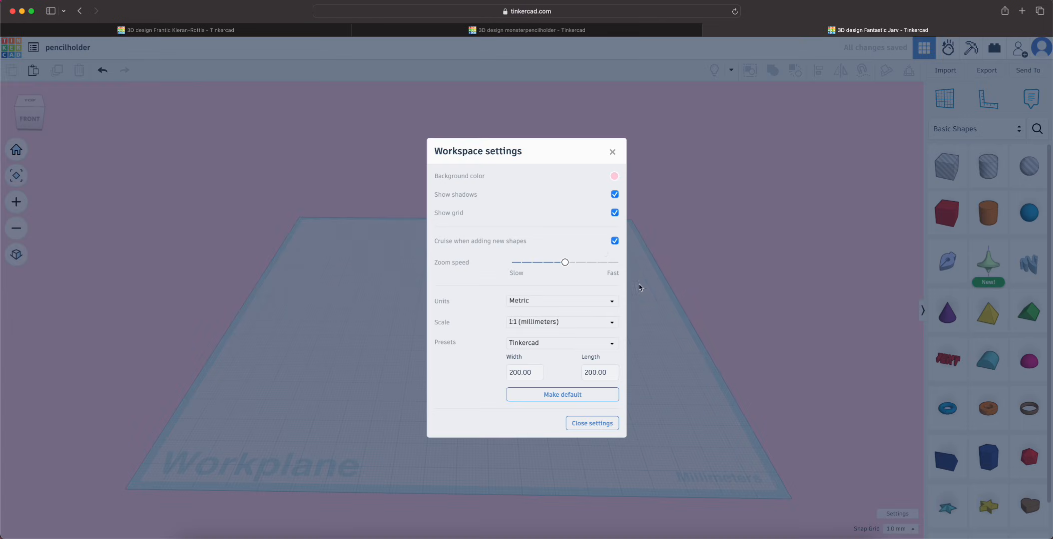
left_click(613, 176)
left_click(544, 262)
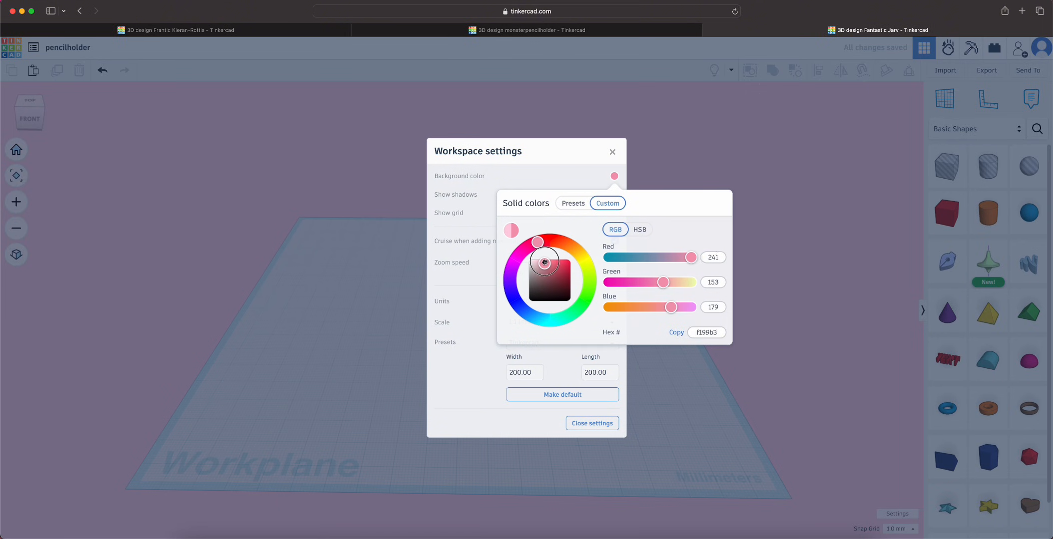
left_click_drag(545, 261, 542, 260)
left_click(560, 185)
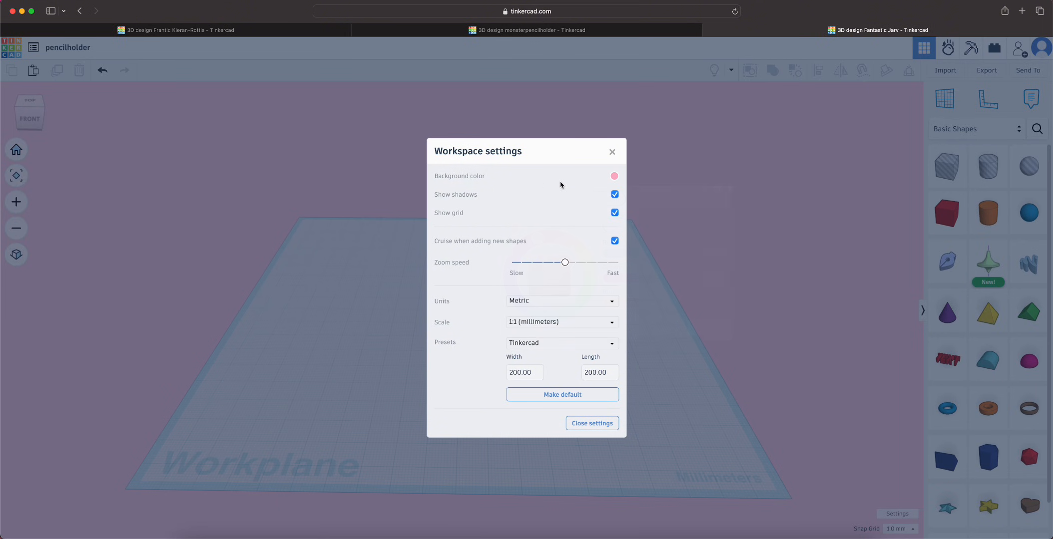
Switch the workspace units to Imperial and close the workspace settings
left_click(526, 303)
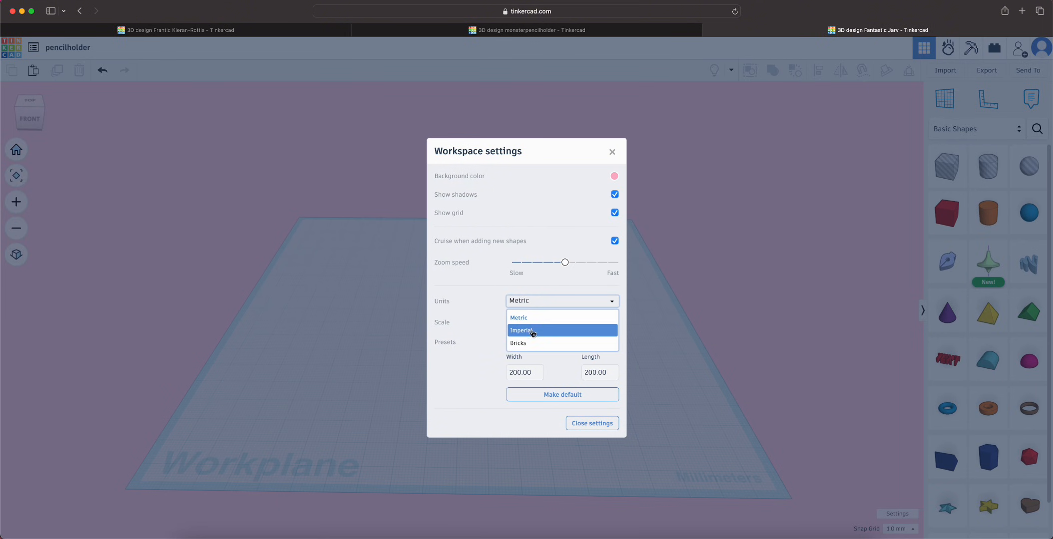
left_click(549, 336)
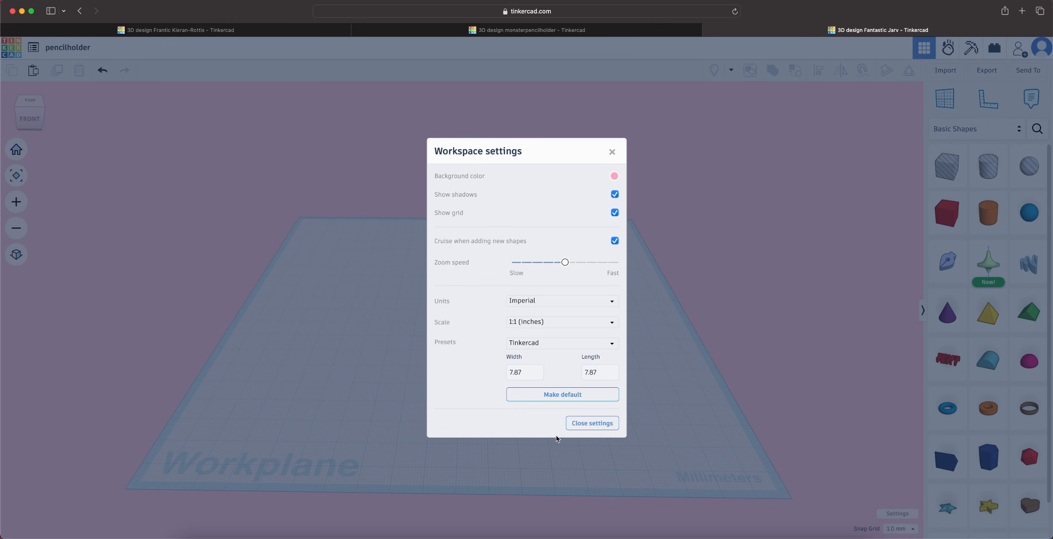
left_click(591, 426)
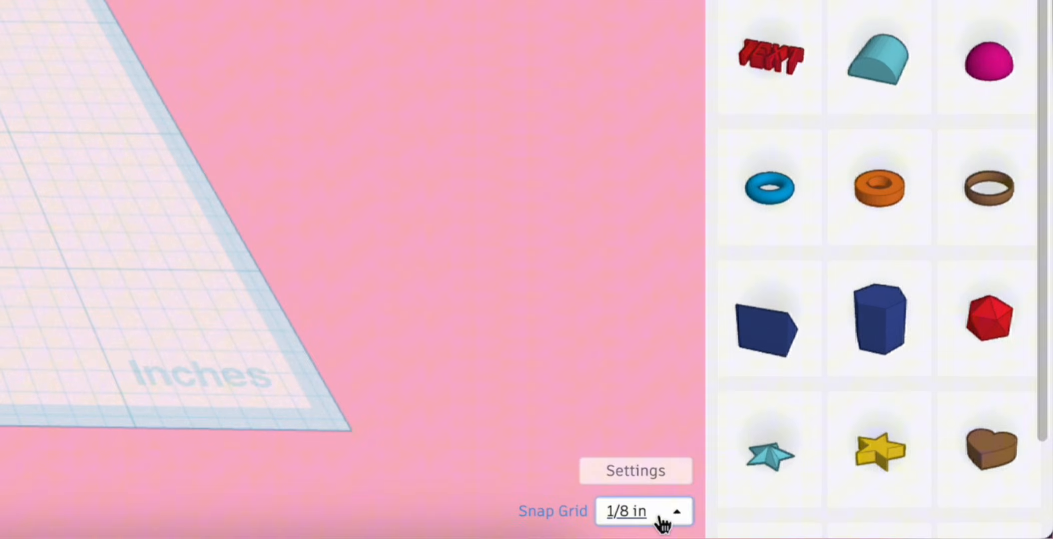
Set the snap grid to 1/64 in
left_click(905, 531)
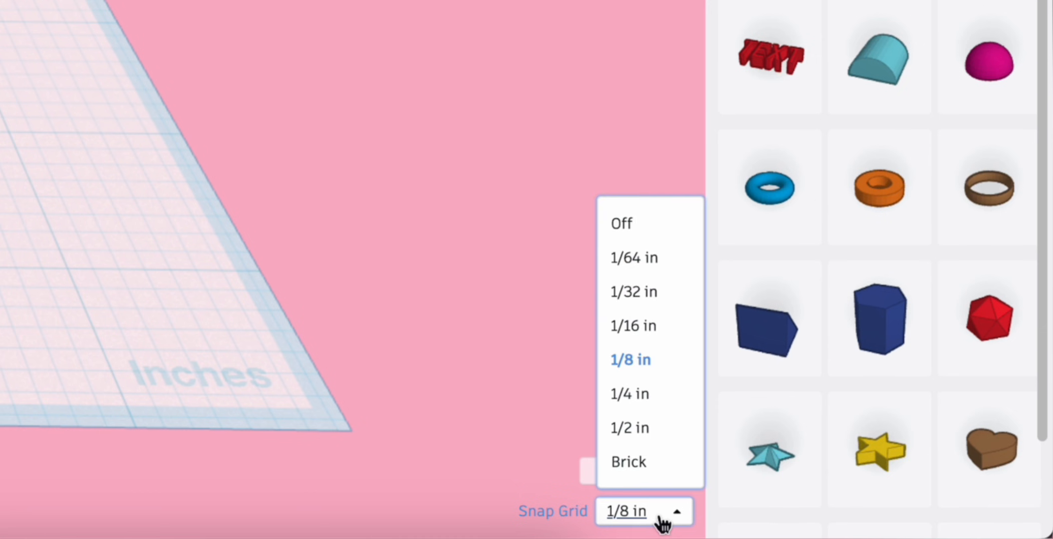
left_click(669, 272)
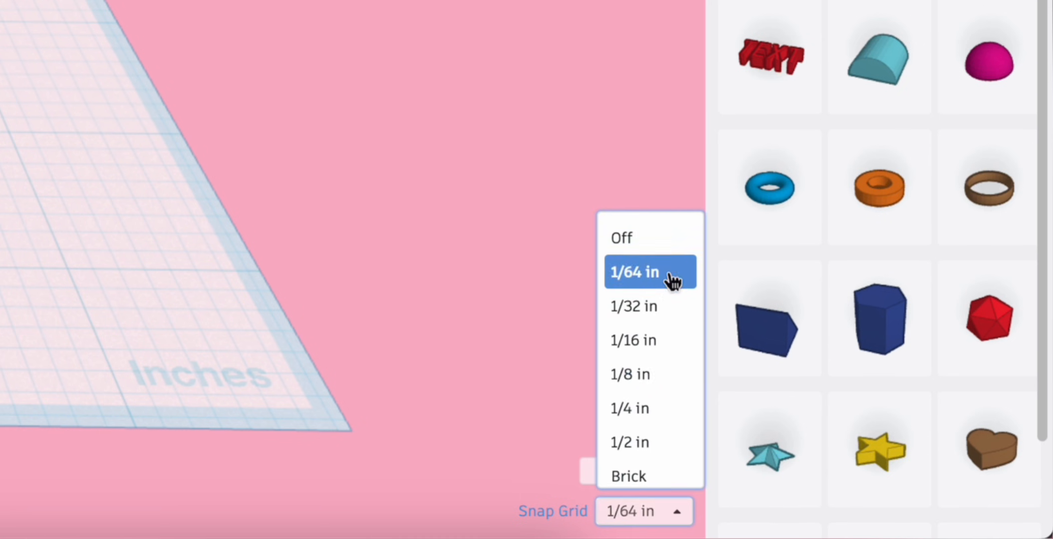
left_click(909, 441)
Place a solid box near the middle of the workplane and deselect it
left_click(538, 290)
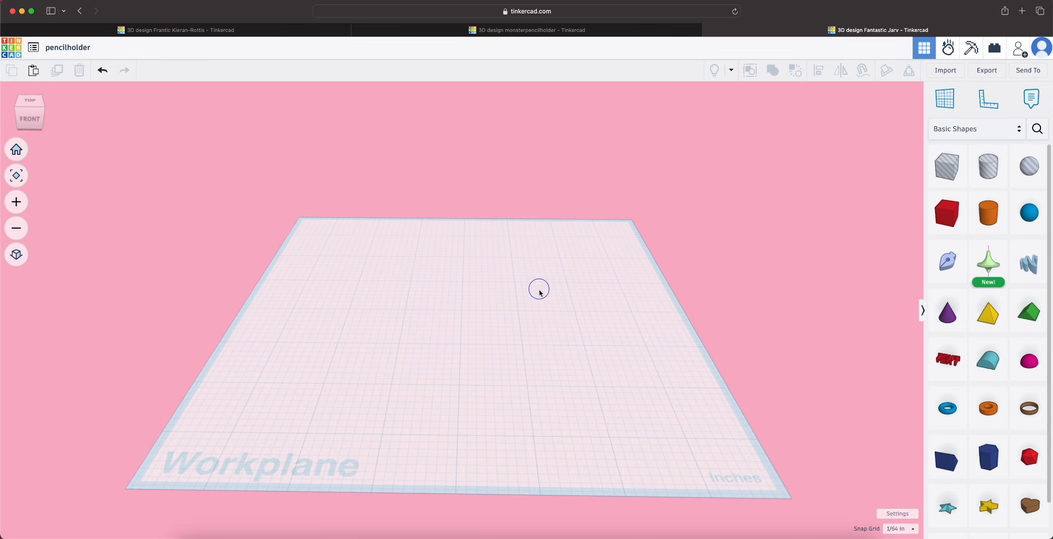
mouse_move(539, 292)
right_mouse_down()
mouse_move(536, 328)
mouse_move(550, 300)
mouse_move(513, 300)
mouse_move(559, 296)
mouse_move(541, 301)
right_mouse_up()
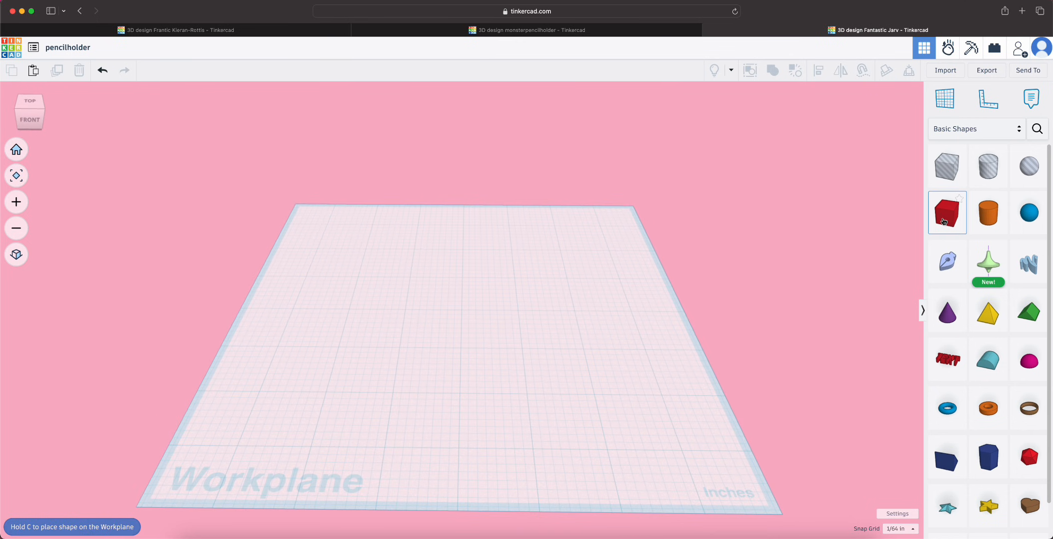
left_click_drag(943, 221, 455, 307)
left_click(572, 307)
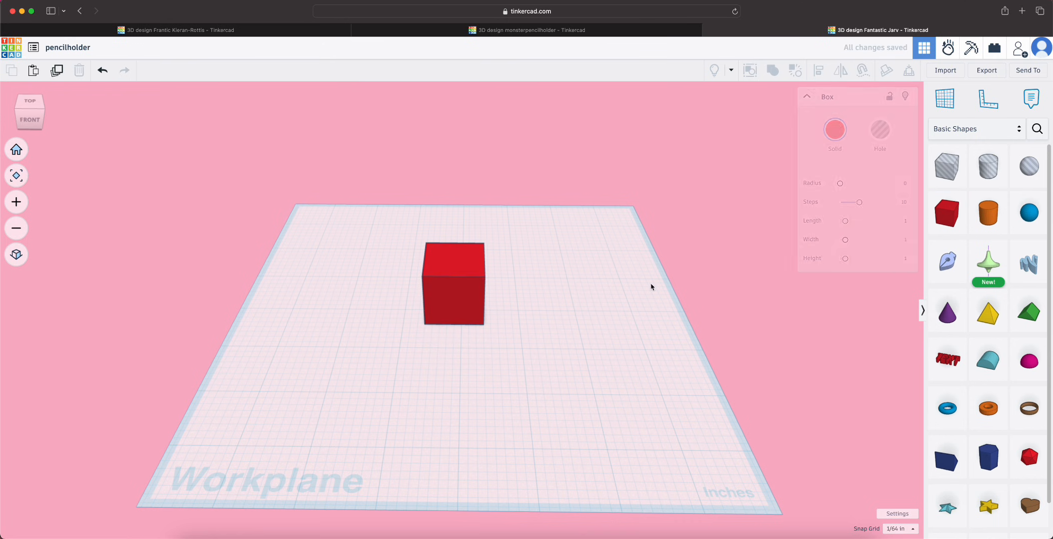
Place a cylinder beside the box on the workplane and set it to 43 sides, bevel 2.5 and 2 segments
left_click_drag(996, 218, 581, 309)
right_click_drag(677, 355, 623, 358)
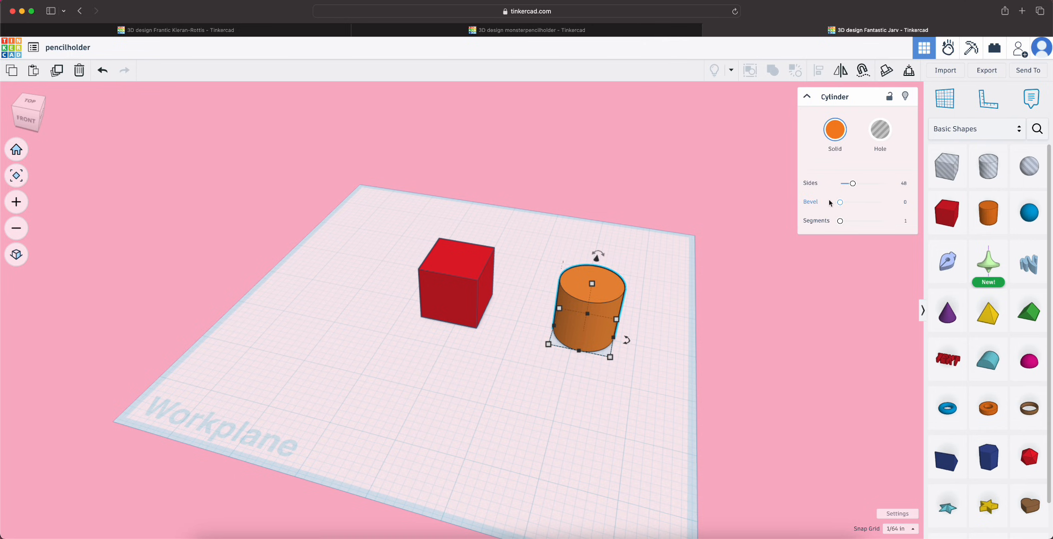
left_click_drag(840, 204, 882, 180)
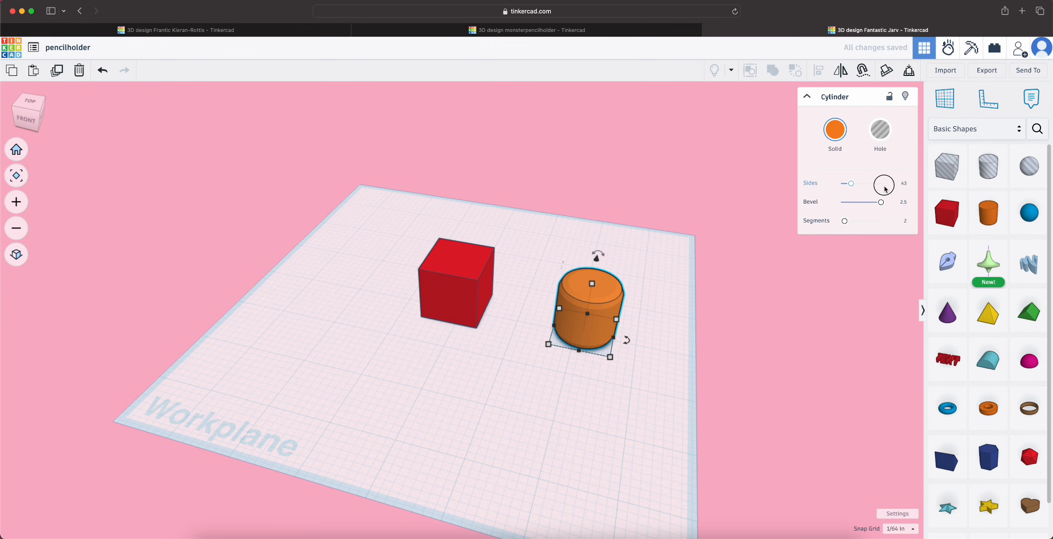
Recolor the box with the light pink preset solid color and deselect it
left_click(454, 295)
right_click_drag(374, 364, 450, 374)
left_click(842, 142)
left_click(882, 209)
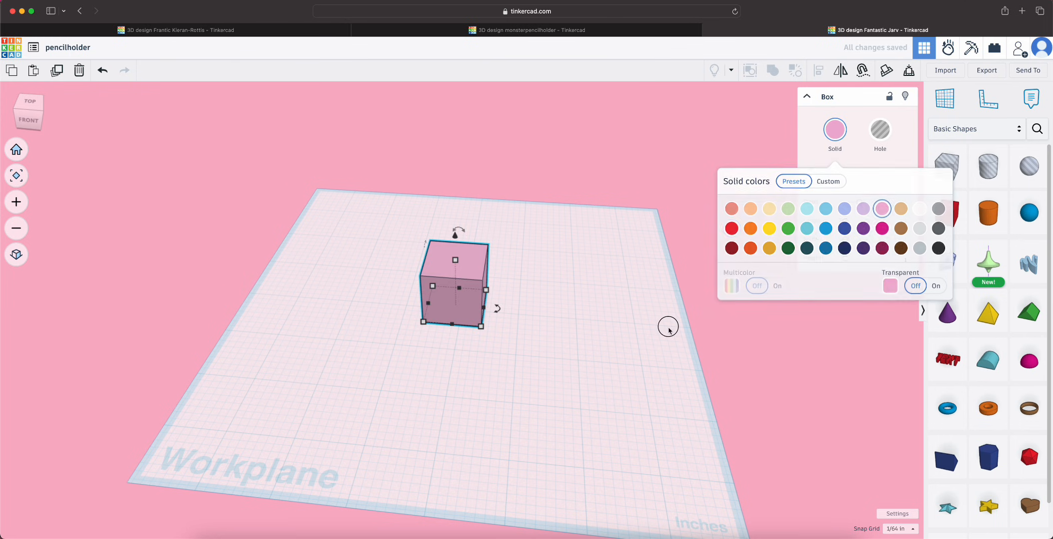
left_click(516, 315)
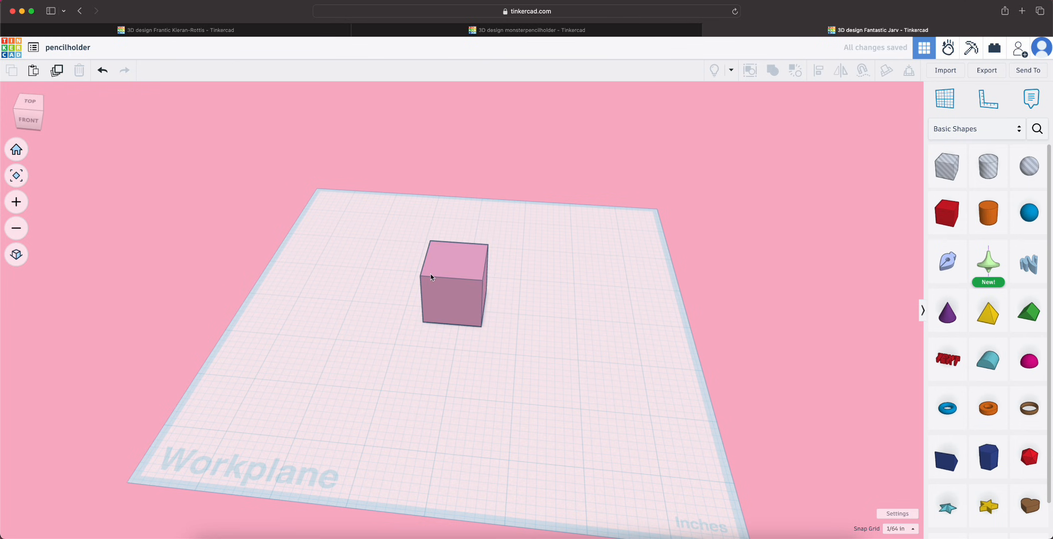
Set the box's front-to-back dimension on the workplane to 3 inches
scroll(453, 255, "up", 3)
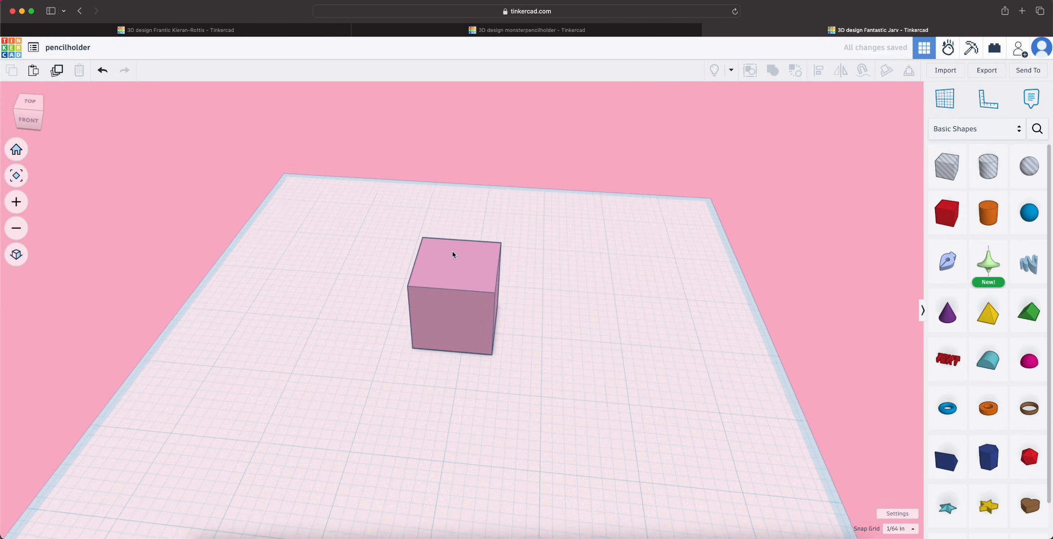
left_click(455, 324)
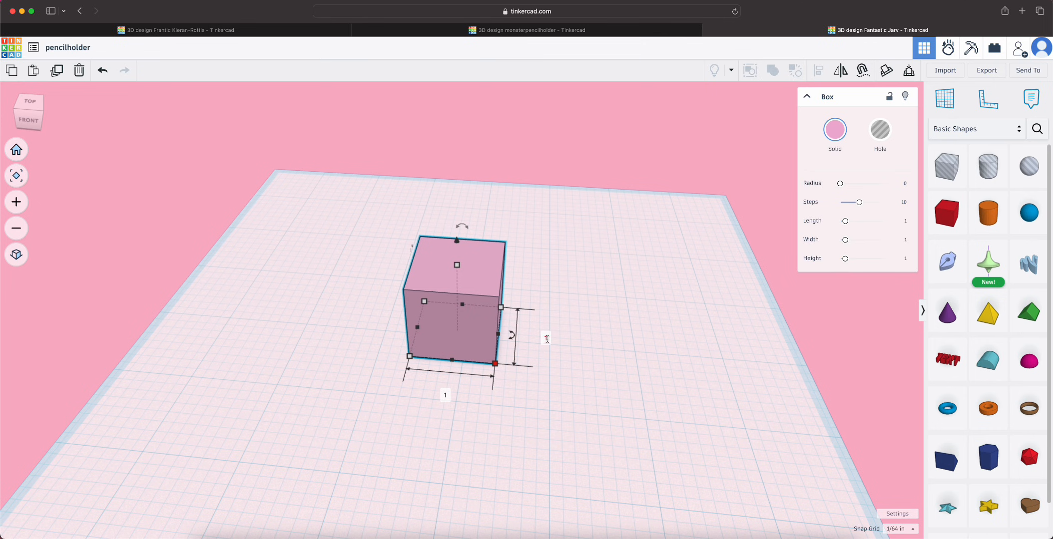
type("3")
key("Return")
scroll(541, 435, "down", 3)
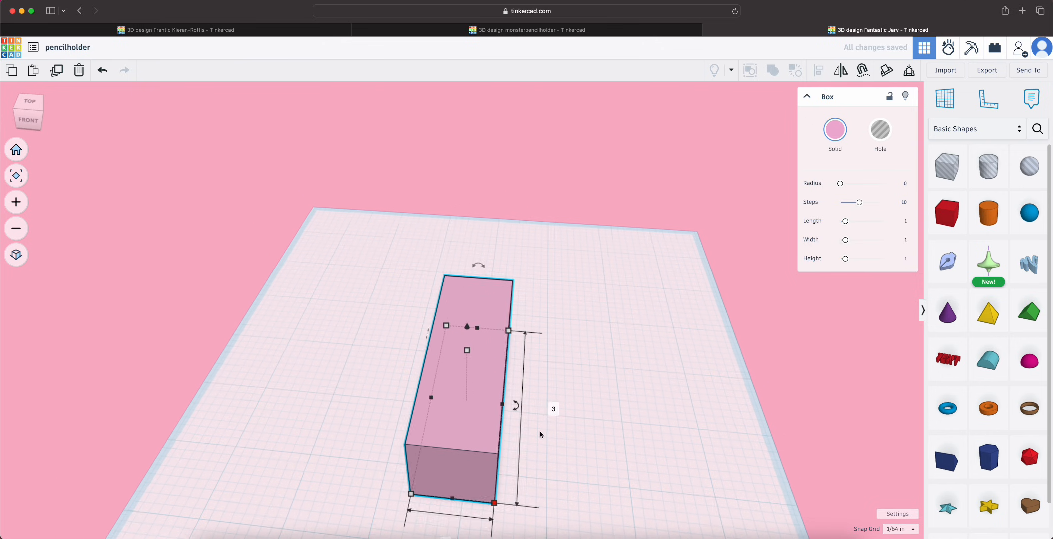
Set the box's width along the front edge of its base to 3 inches
left_click(16, 175)
left_click(15, 255)
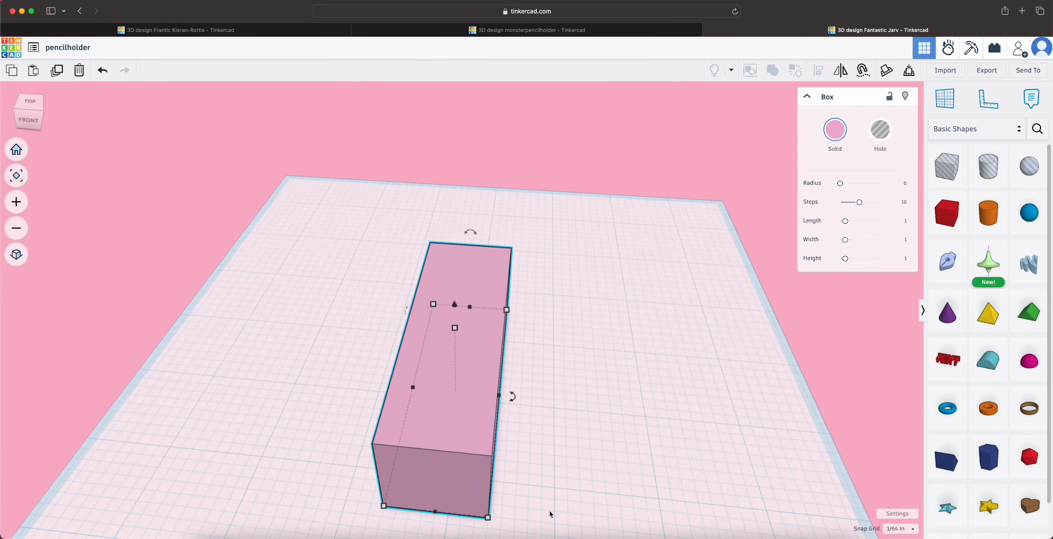
right_click_drag(549, 514, 583, 455)
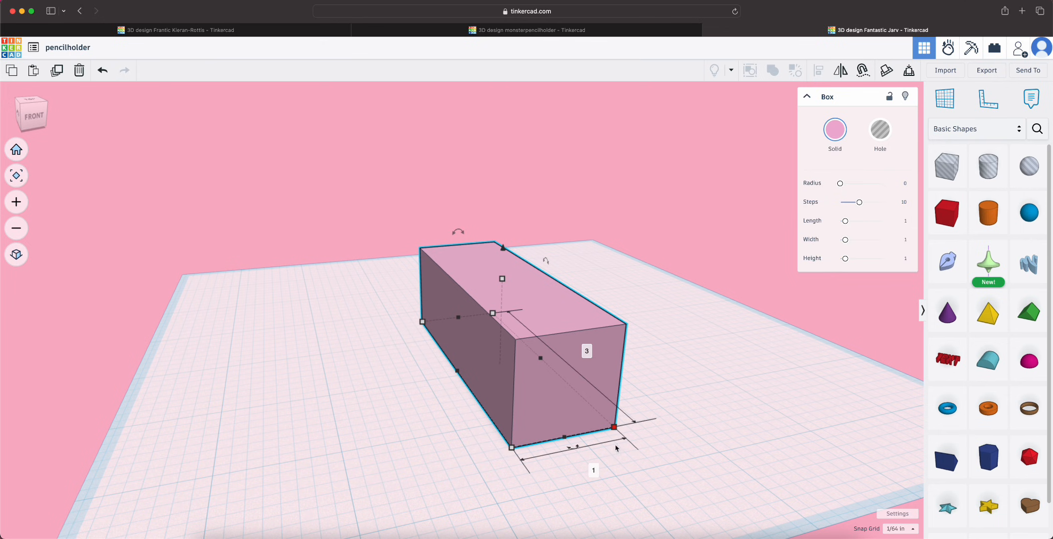
type("3")
key("Return")
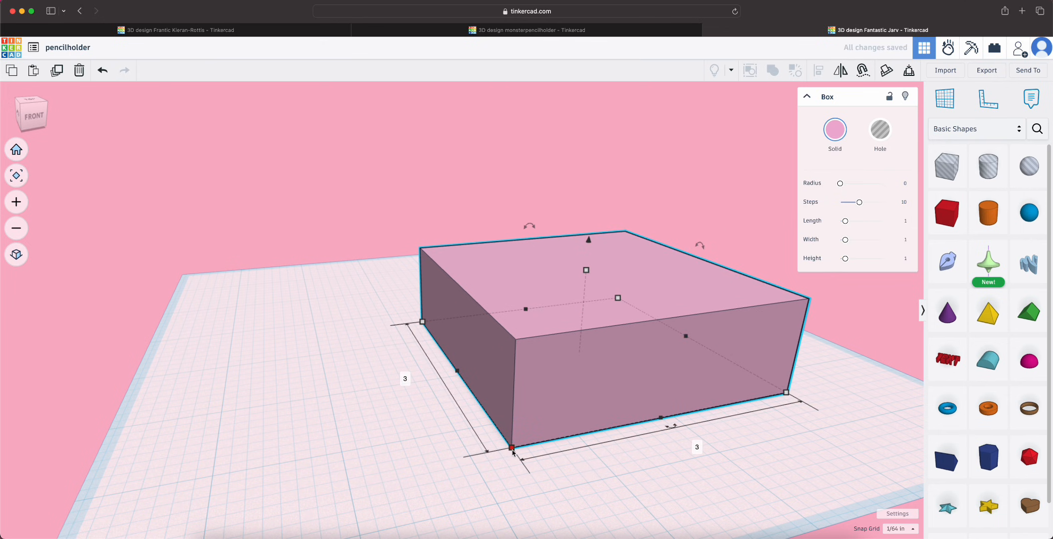
Set the box's height to 5 inches
right_click_drag(584, 450, 517, 464)
scroll(519, 501, "down", 5)
mouse_move(511, 454)
left_mouse_down()
mouse_move(499, 487)
mouse_move(505, 452)
left_mouse_up()
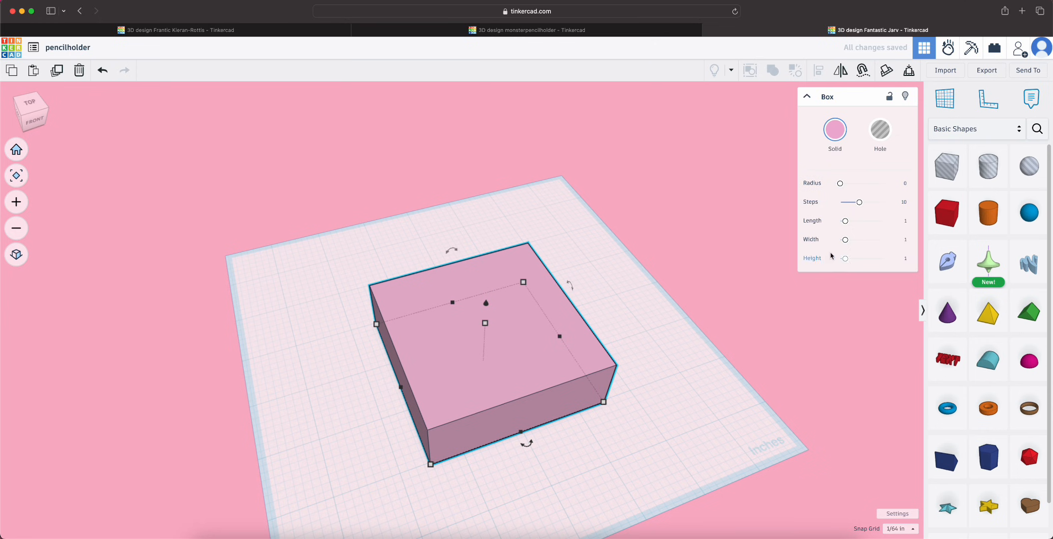
left_click(688, 393)
left_click(569, 401)
left_click(483, 324)
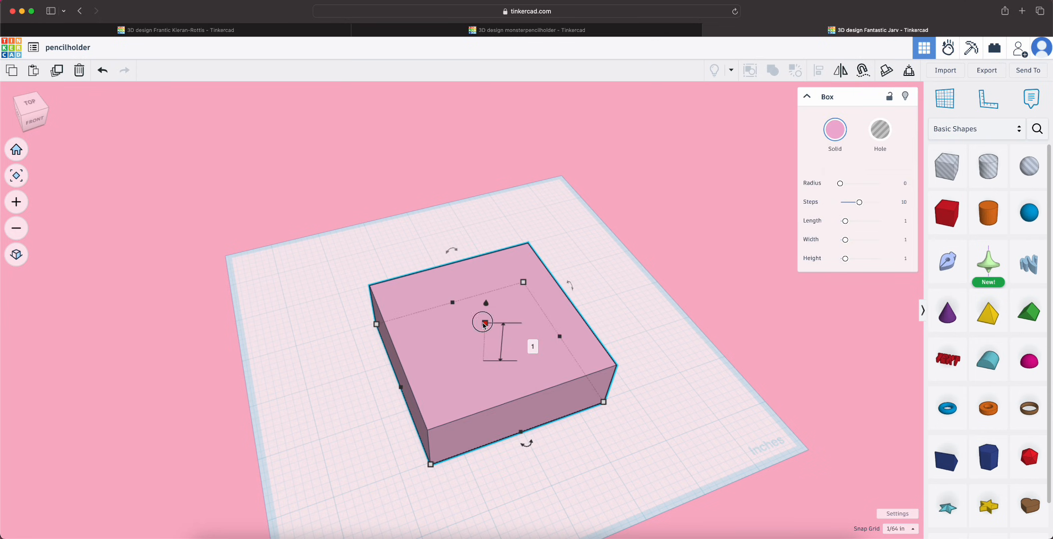
right_click_drag(516, 455, 618, 387)
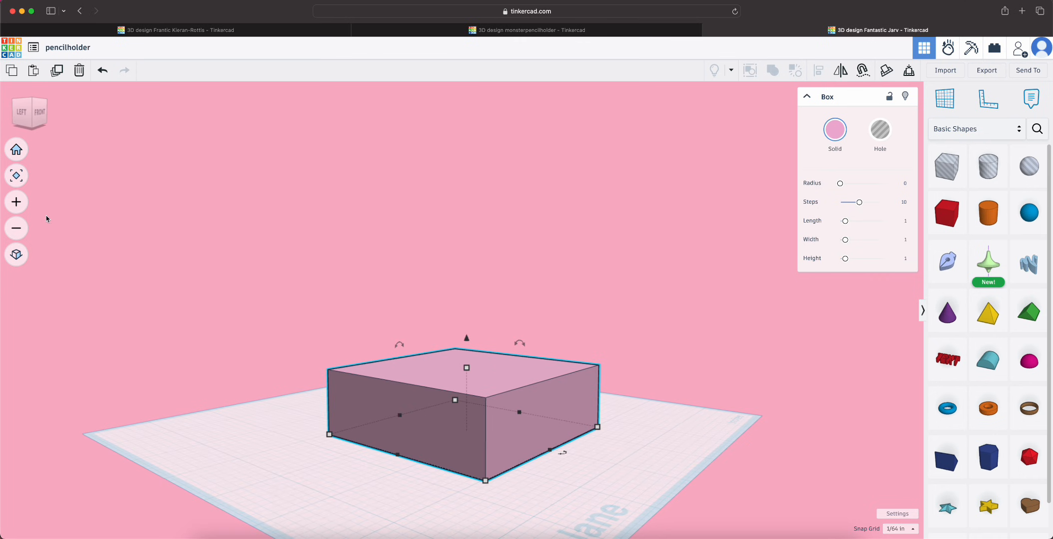
left_click(18, 176)
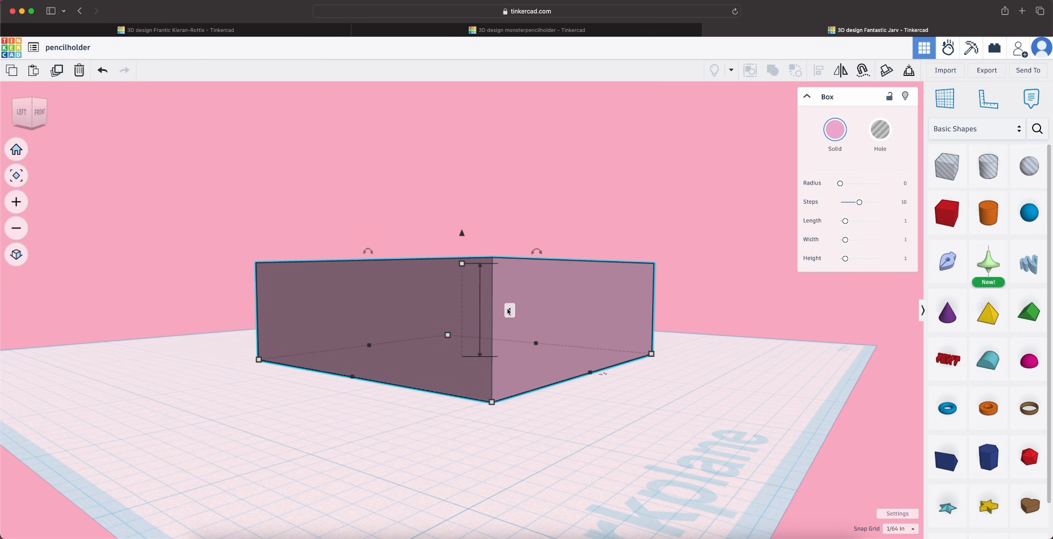
type("5")
key("Return")
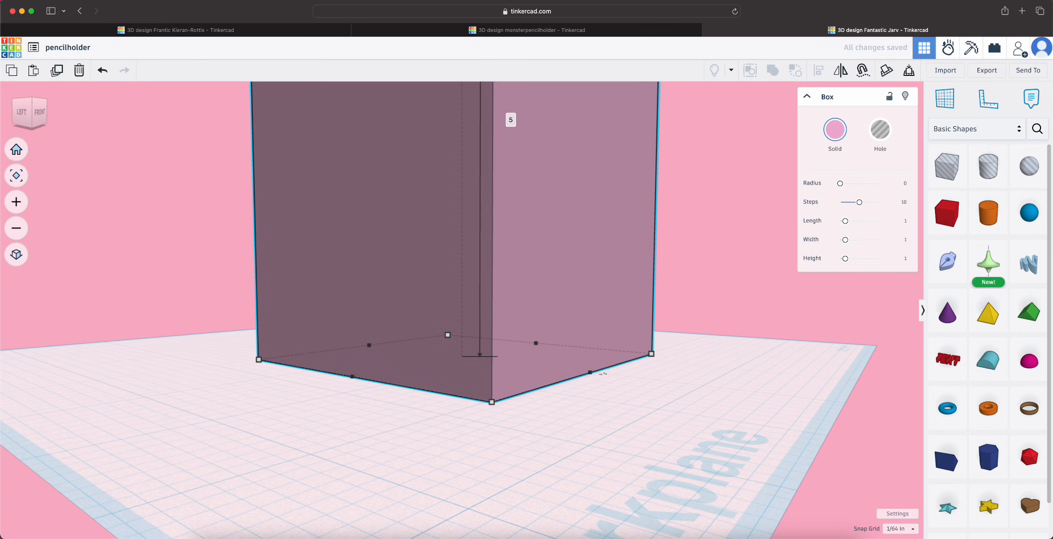
Set the box's height to 4 inches and deselect the box
scroll(578, 432, "down", 5)
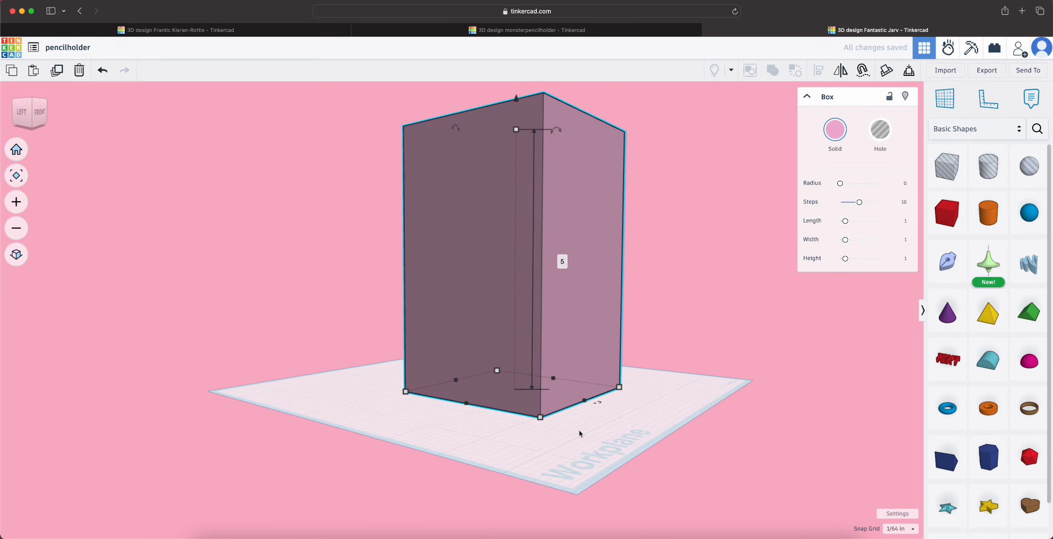
right_click_drag(643, 373, 630, 419)
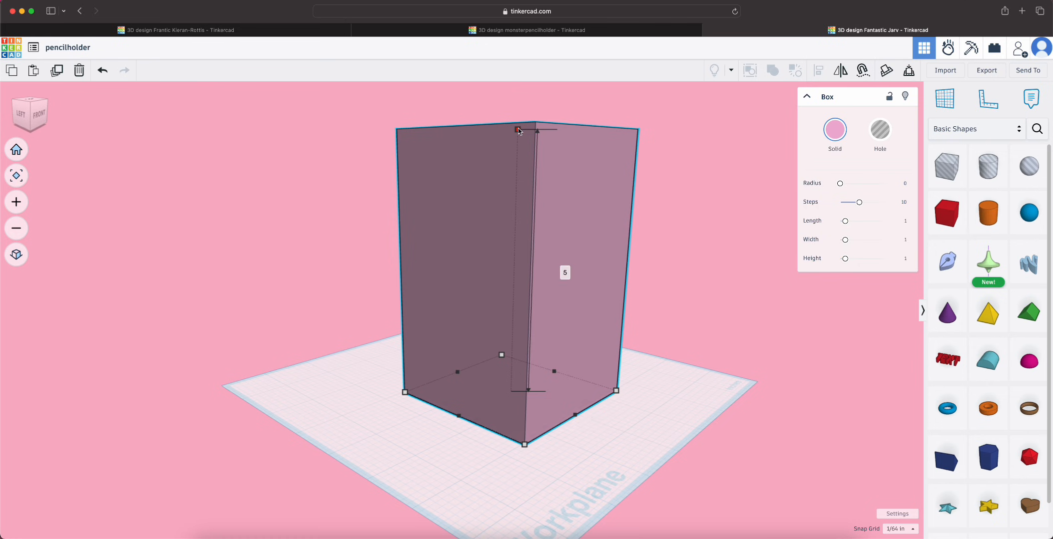
left_click(569, 270)
type("4")
key("Return")
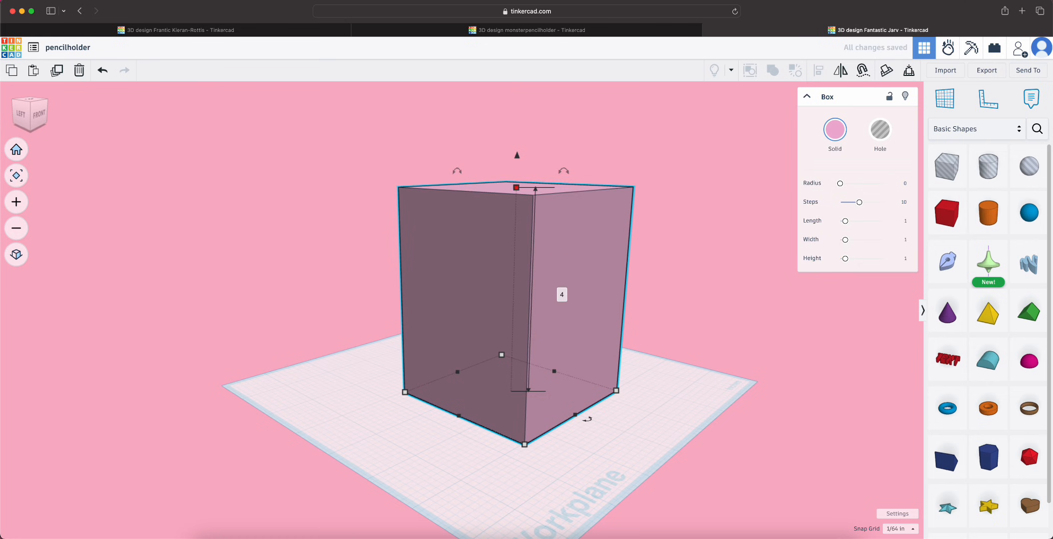
left_click(566, 432)
right_click_drag(615, 445, 585, 472)
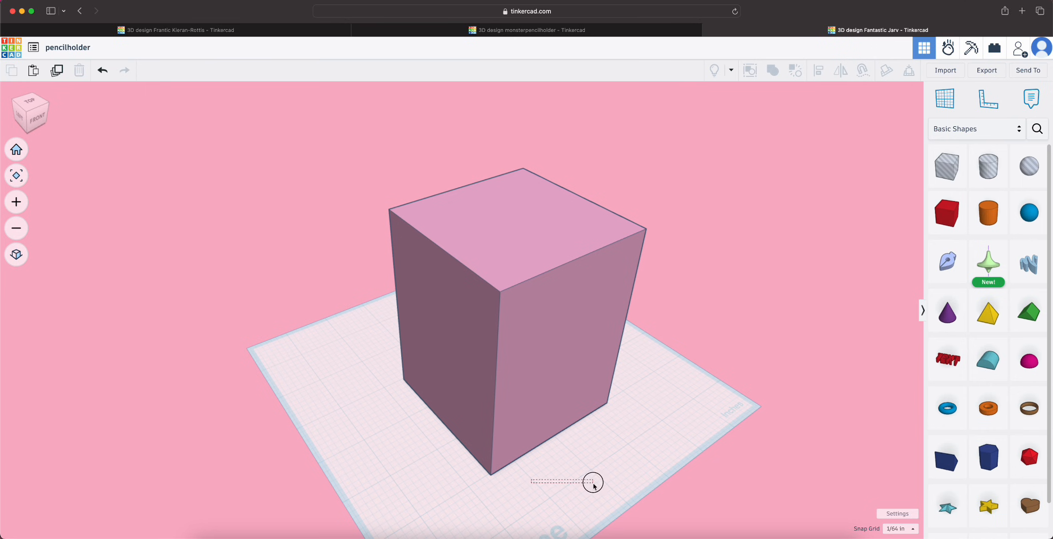
Place a box hole upright on the top face of the solid box, near its middle
right_click_drag(592, 482, 317, 454)
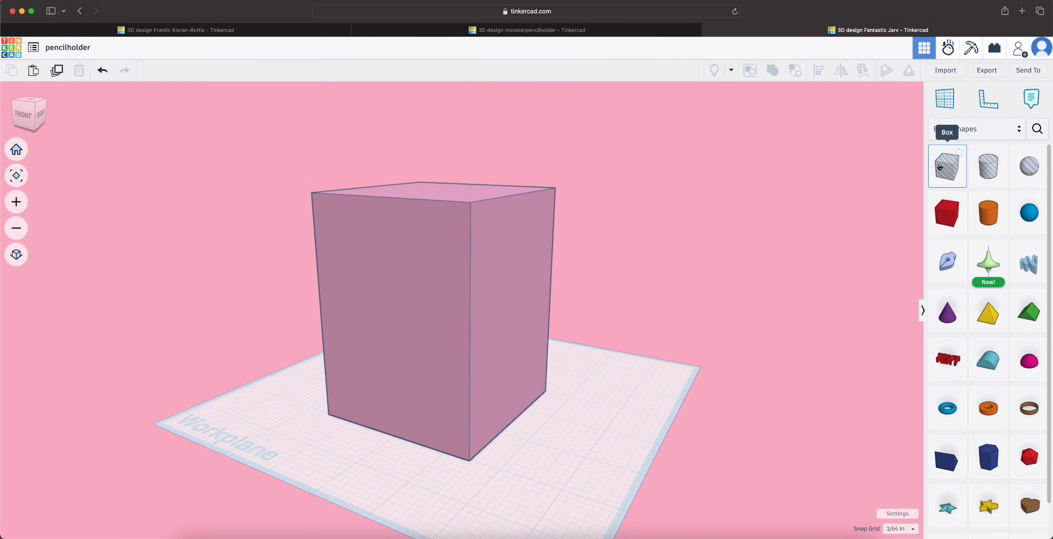
left_click_drag(939, 166, 439, 194)
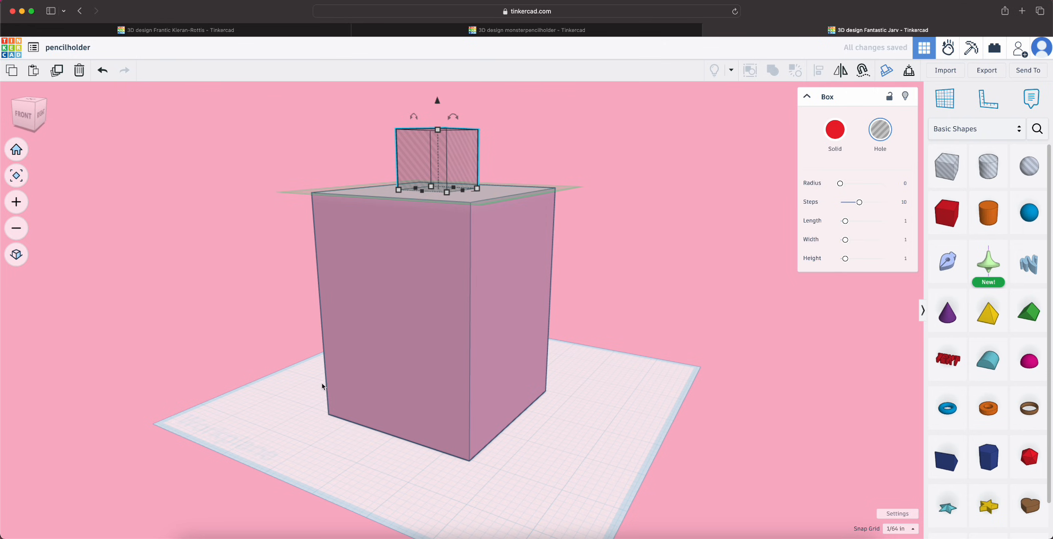
right_click_drag(322, 386, 392, 490)
left_click_drag(450, 309, 460, 329)
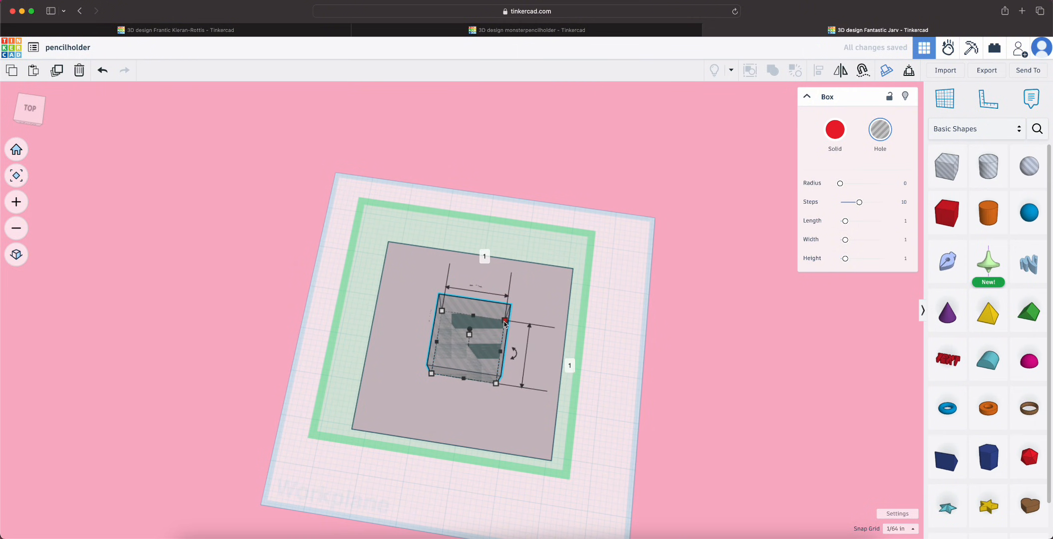
Enlarge the box hole to about 2.53 inches tall and shift it back within the solid box's top face
left_click_drag(548, 305, 500, 326)
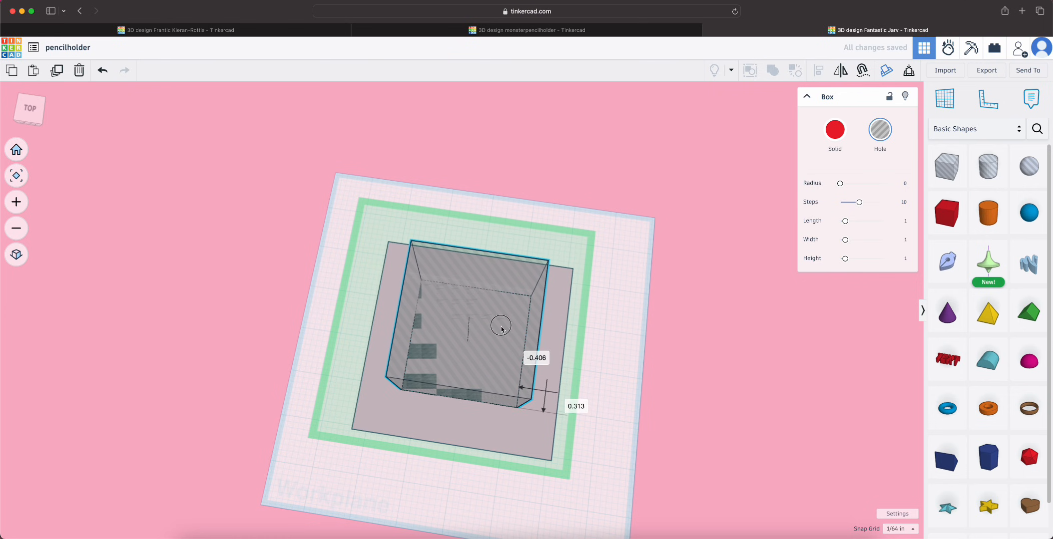
mouse_move(518, 410)
left_mouse_down()
mouse_move(544, 382)
mouse_move(537, 438)
mouse_move(548, 452)
mouse_move(518, 392)
left_mouse_up()
right_click_drag(627, 453, 732, 428)
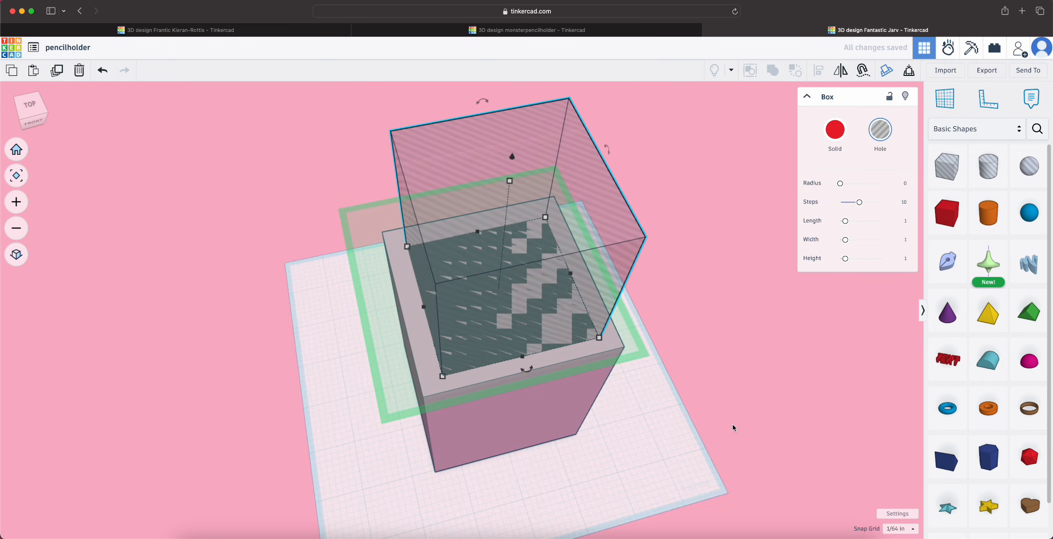
Centre the box hole over the solid box's top face, leaving an even wall on all four sides
right_click_drag(381, 453, 666, 478)
right_click_drag(452, 439, 605, 419)
left_click_drag(466, 252, 470, 258)
right_click_drag(569, 350, 380, 385)
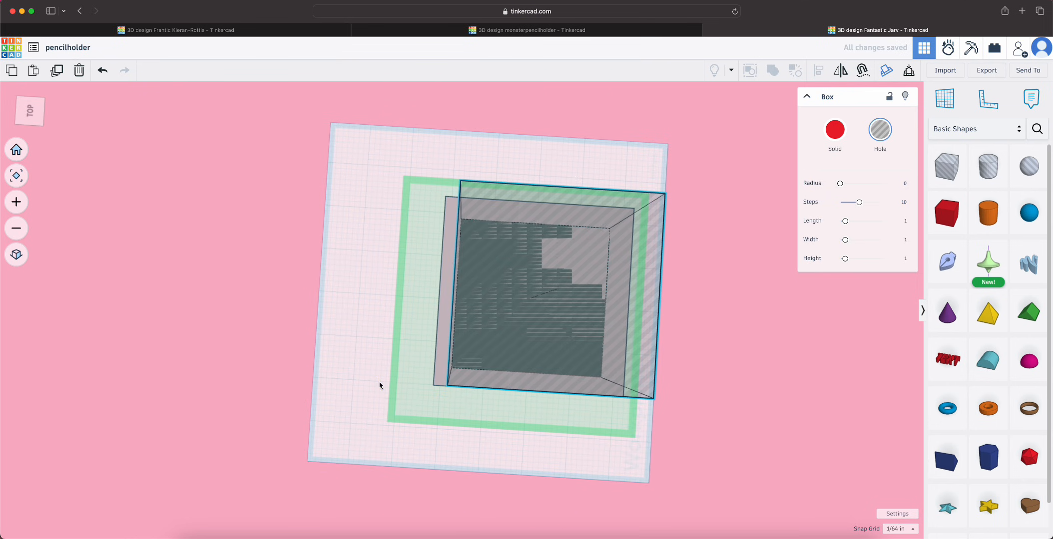
left_click(8, 175)
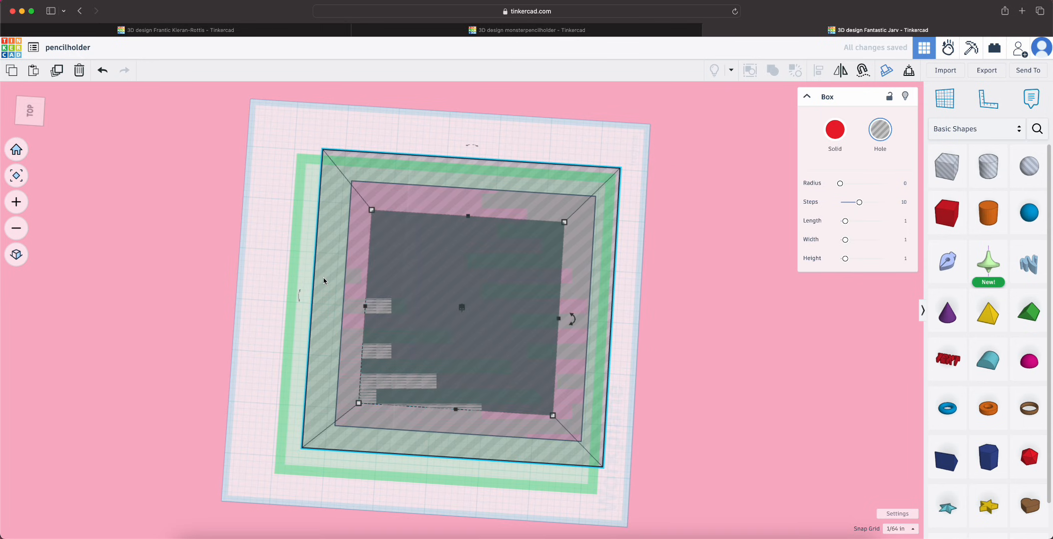
right_click_drag(433, 322, 441, 325)
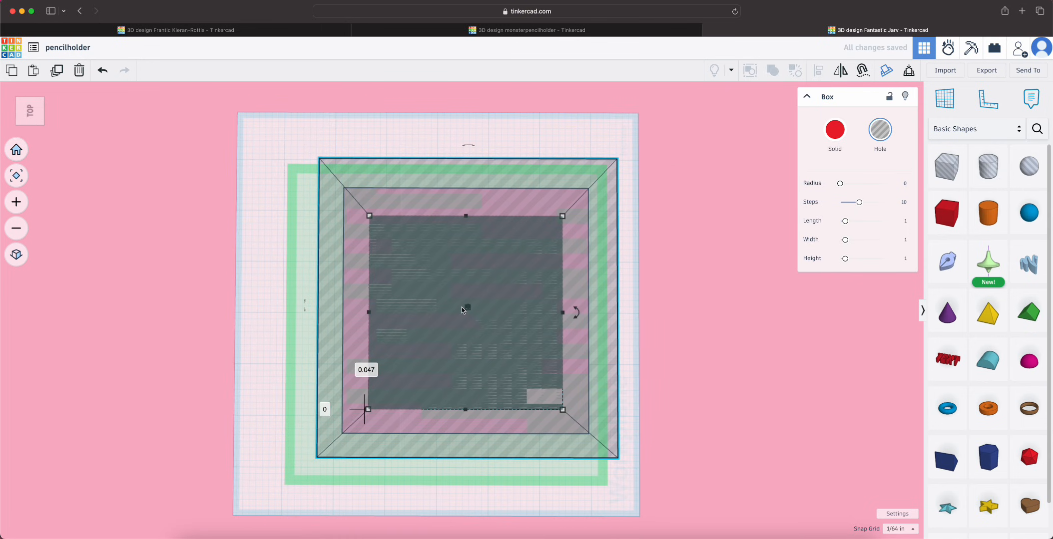
right_click_drag(565, 218, 645, 354)
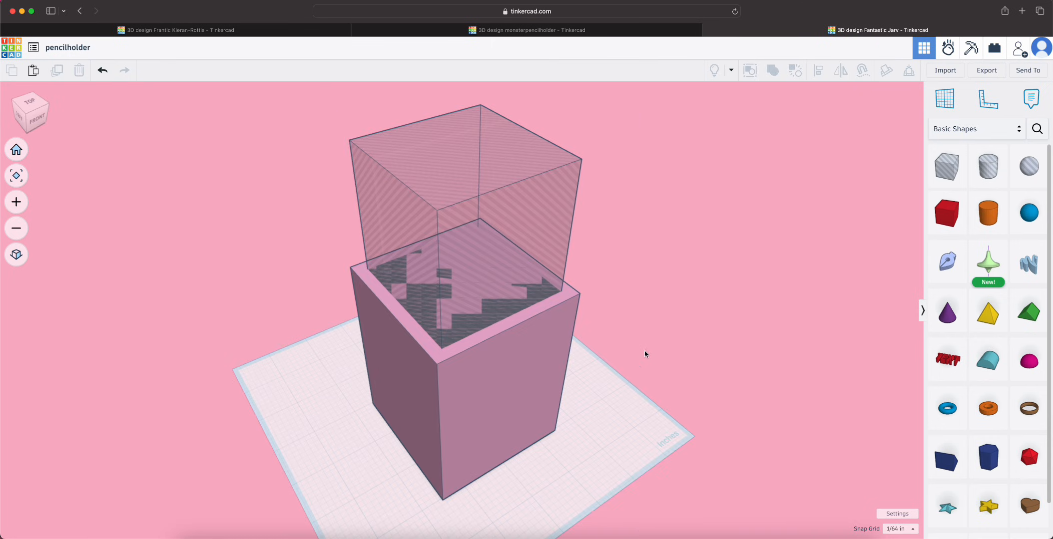
Stretch the box hole's lower end down into the solid box to a height of about 6 1/4 inches, leaving a floor
right_click_drag(656, 390, 632, 342)
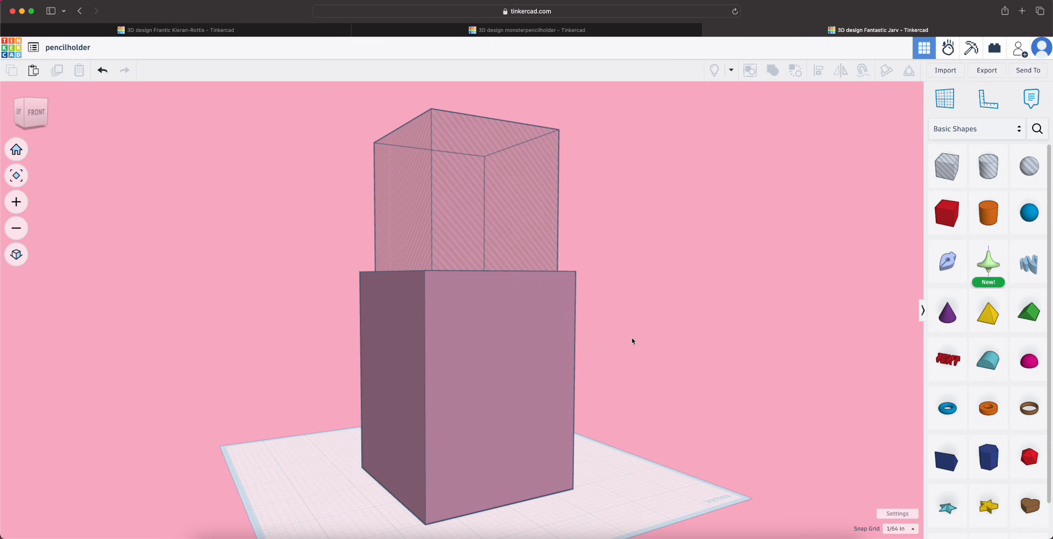
left_click(549, 322)
left_click(517, 199)
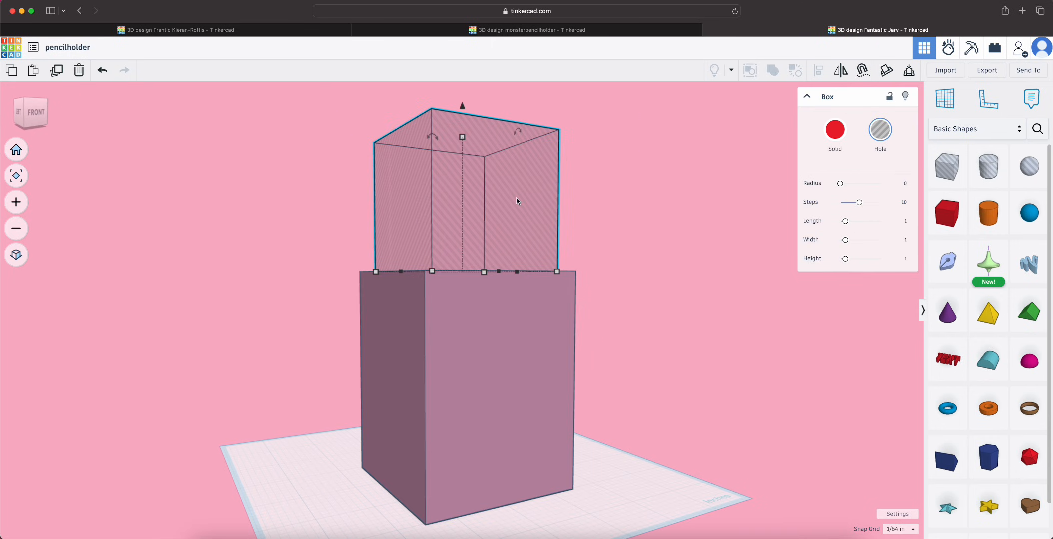
right_click_drag(718, 332, 595, 254)
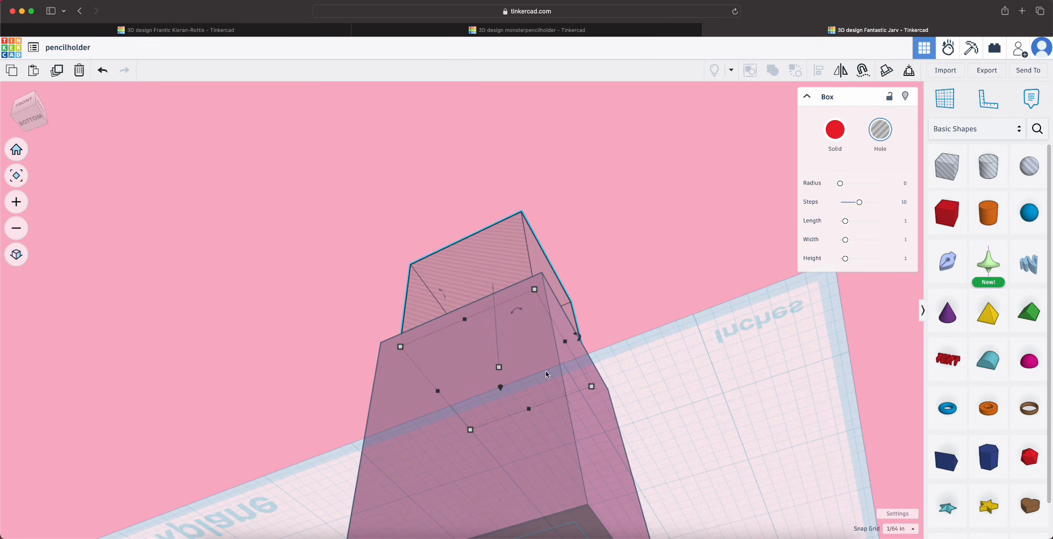
left_click(23, 187)
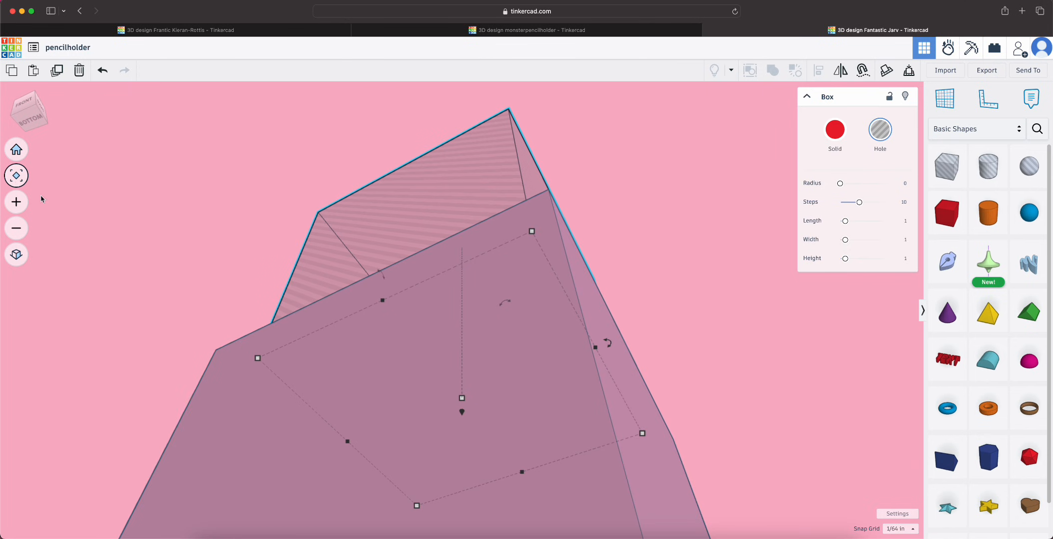
left_click(221, 352, "shift")
left_click(16, 175)
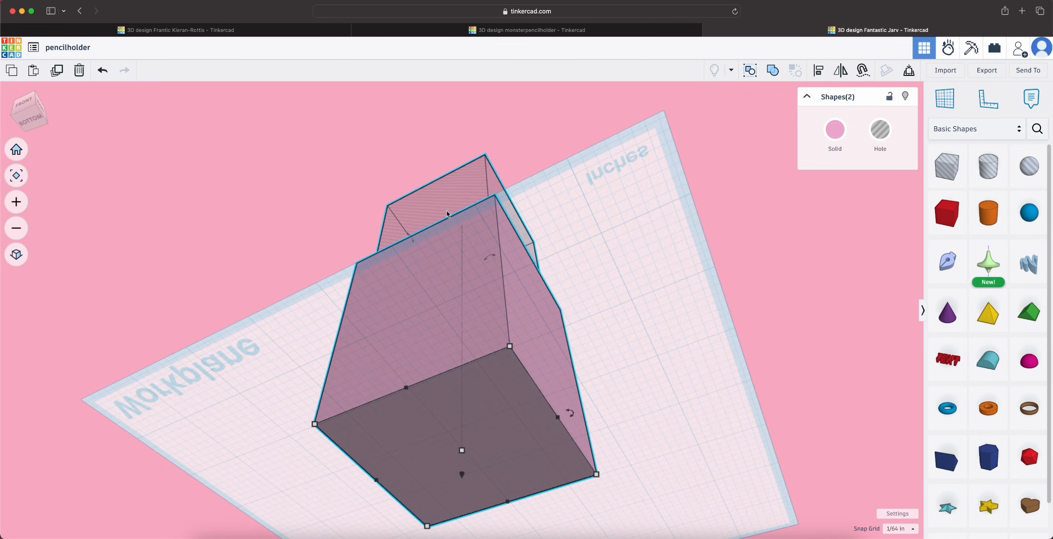
left_click(718, 189)
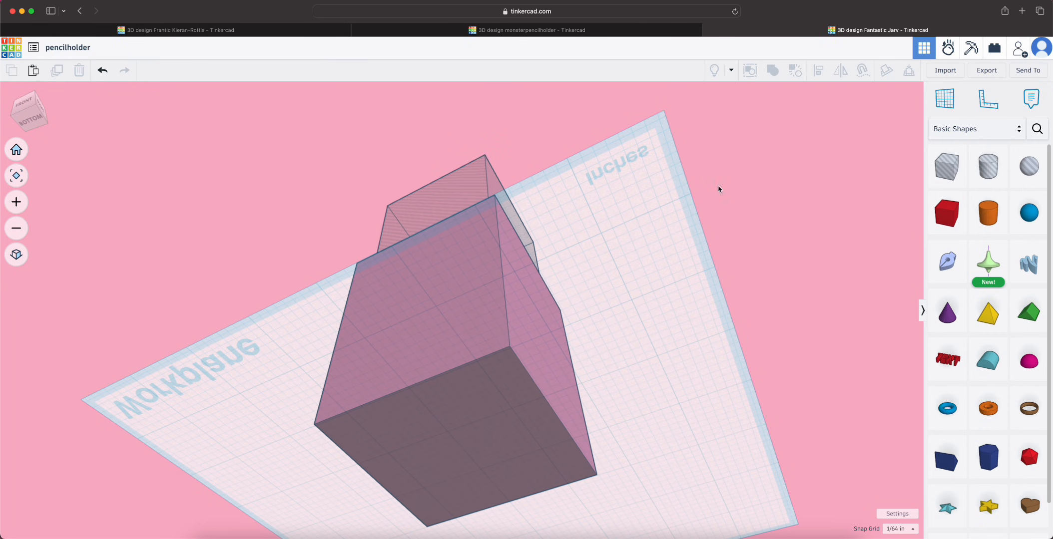
left_click(429, 215)
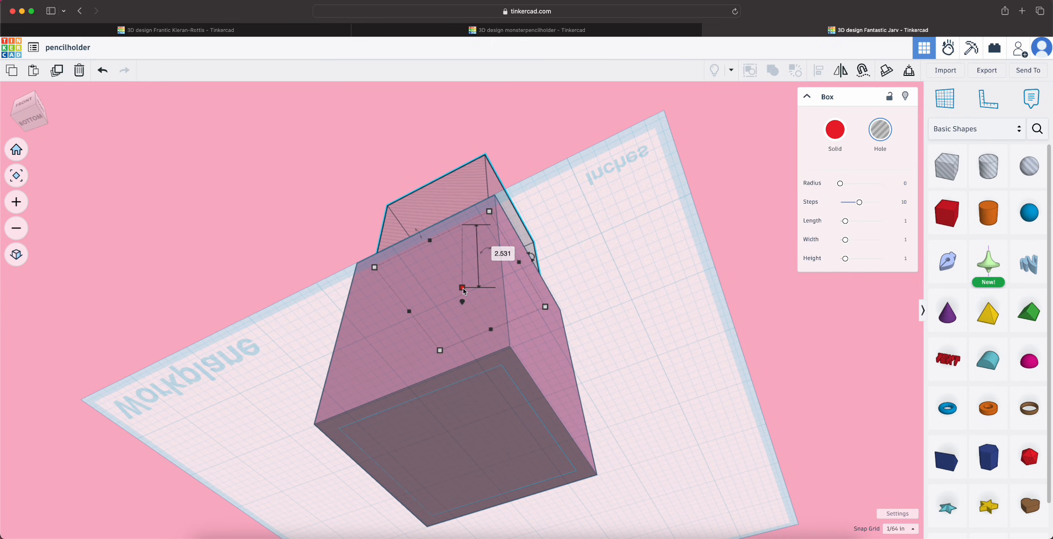
left_click_drag(463, 290, 452, 395)
key("super+z")
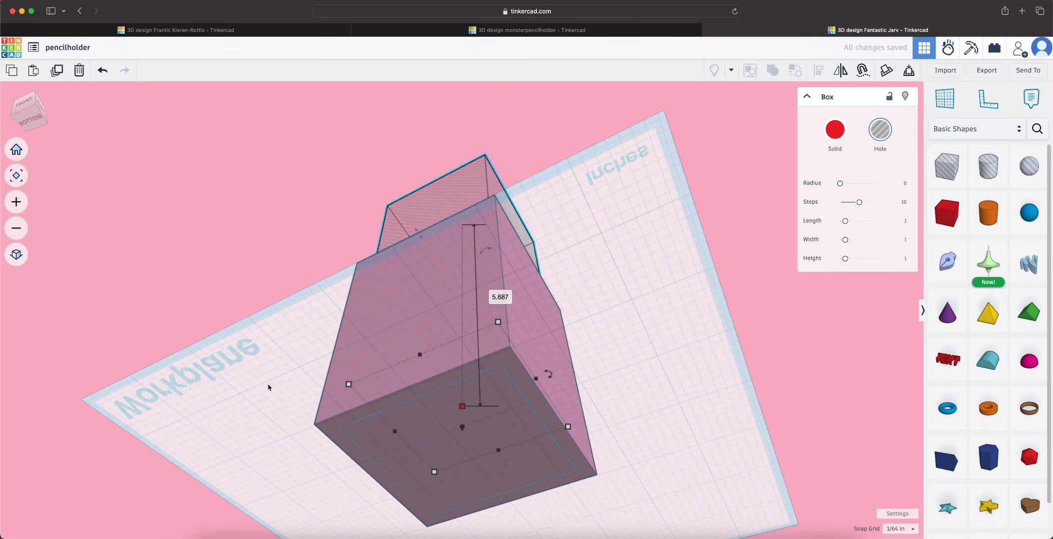
right_click_drag(269, 388, 470, 474)
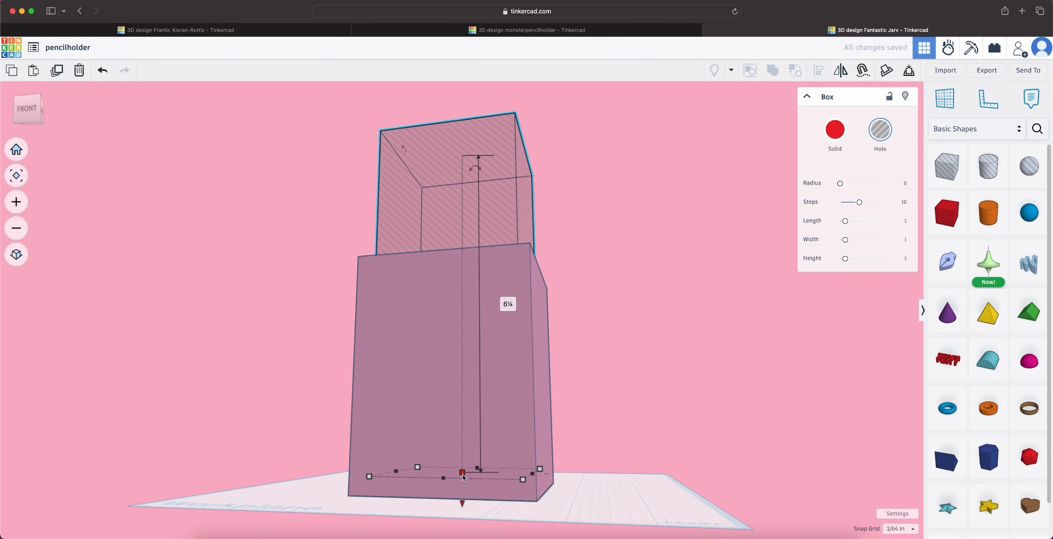
Combine the solid box and the box hole into a Union group to hollow out the pencil holder
scroll(462, 475, "down", 1)
right_click_drag(156, 434, 258, 448)
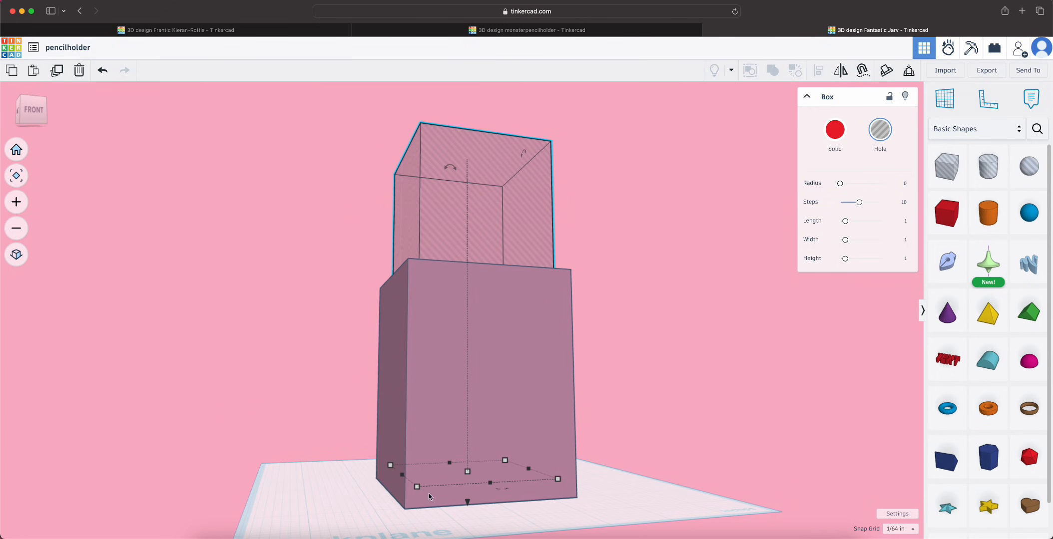
right_click_drag(520, 524, 458, 517)
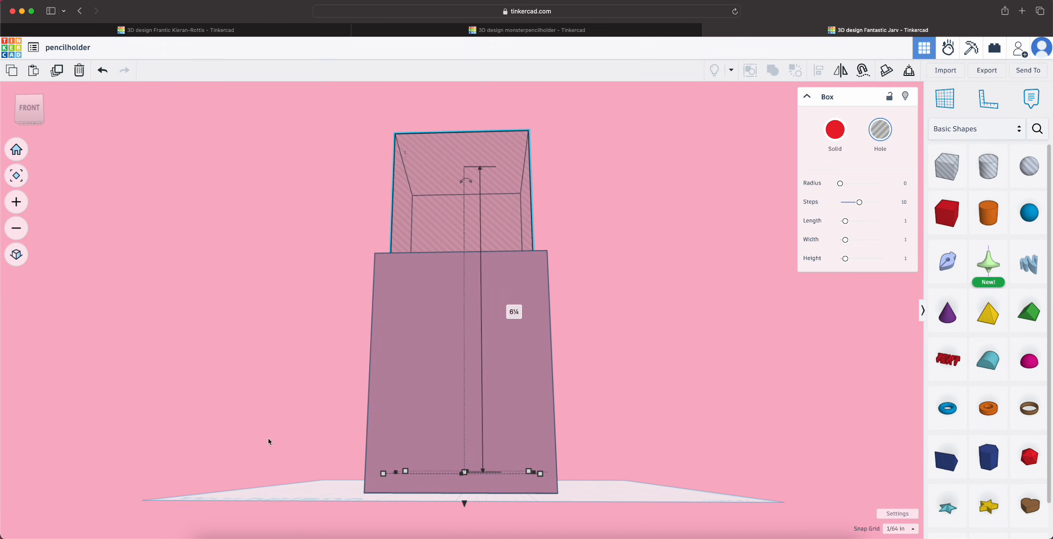
right_click_drag(268, 442, 462, 536)
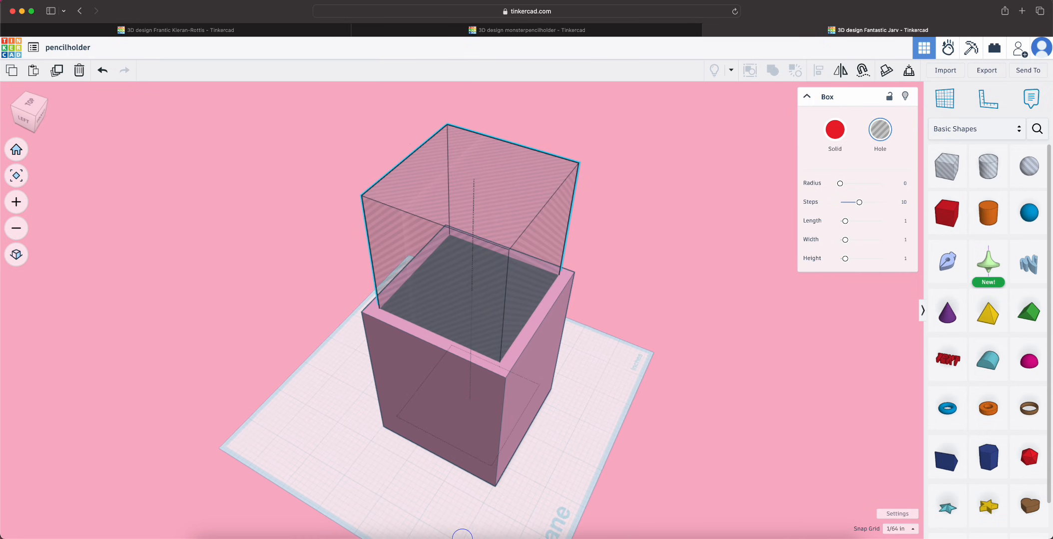
left_click(483, 347, "shift")
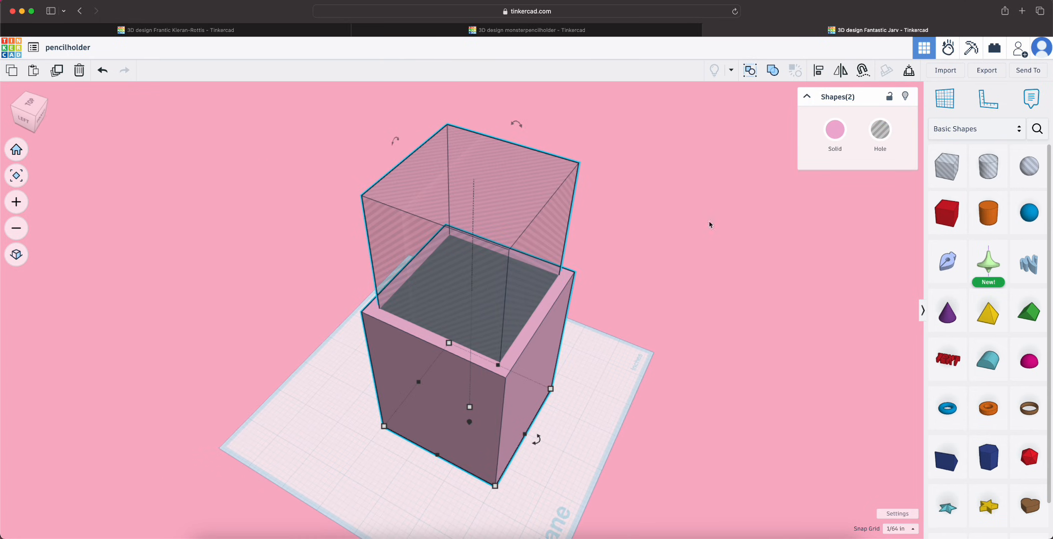
left_click(772, 70)
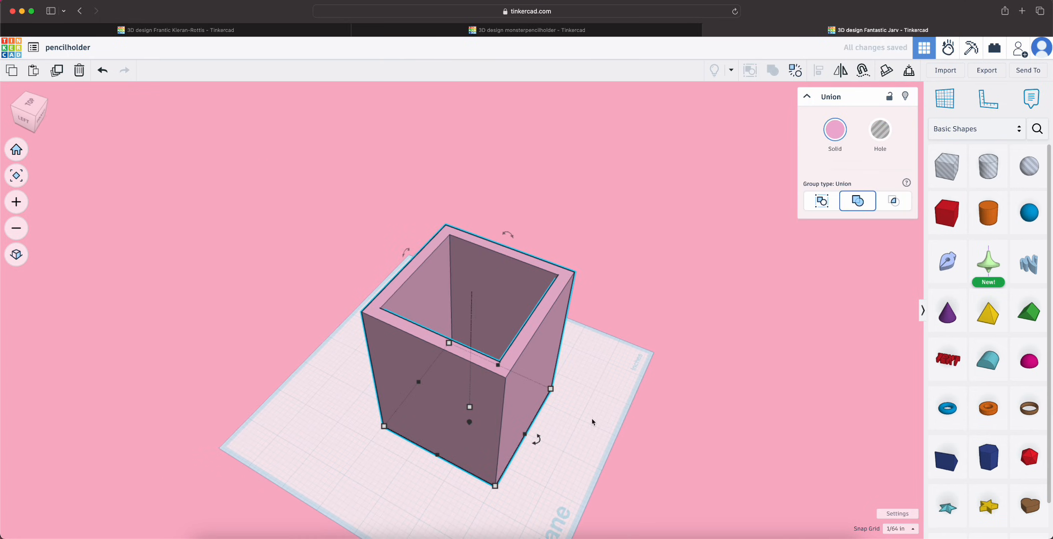
Examine the hollowed pencil holder from above, the front and the sides, checking its walls and floor
right_click_drag(591, 422, 753, 481)
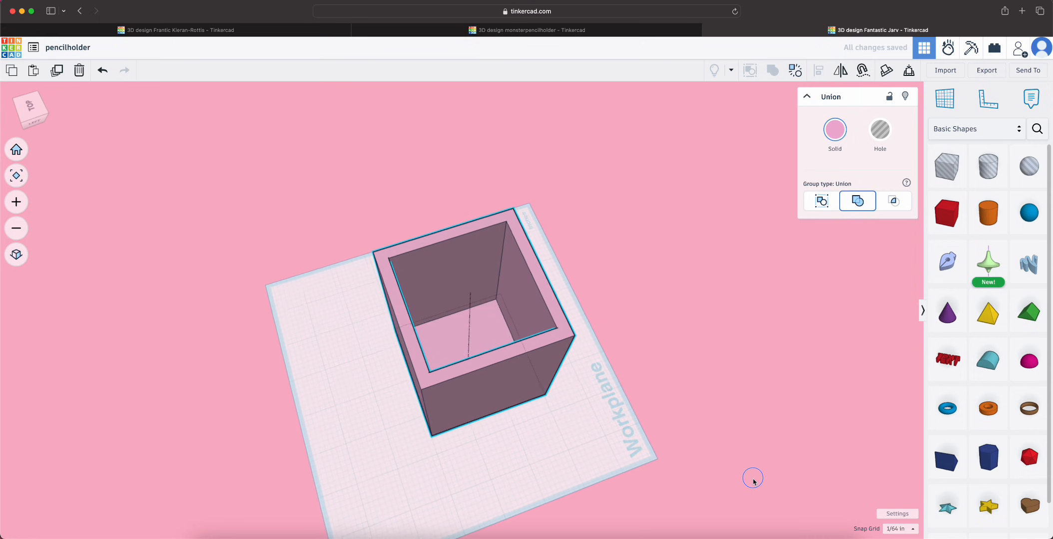
mouse_move(554, 327)
right_mouse_down()
mouse_move(616, 404)
mouse_move(387, 375)
mouse_move(372, 339)
mouse_move(376, 293)
right_mouse_up()
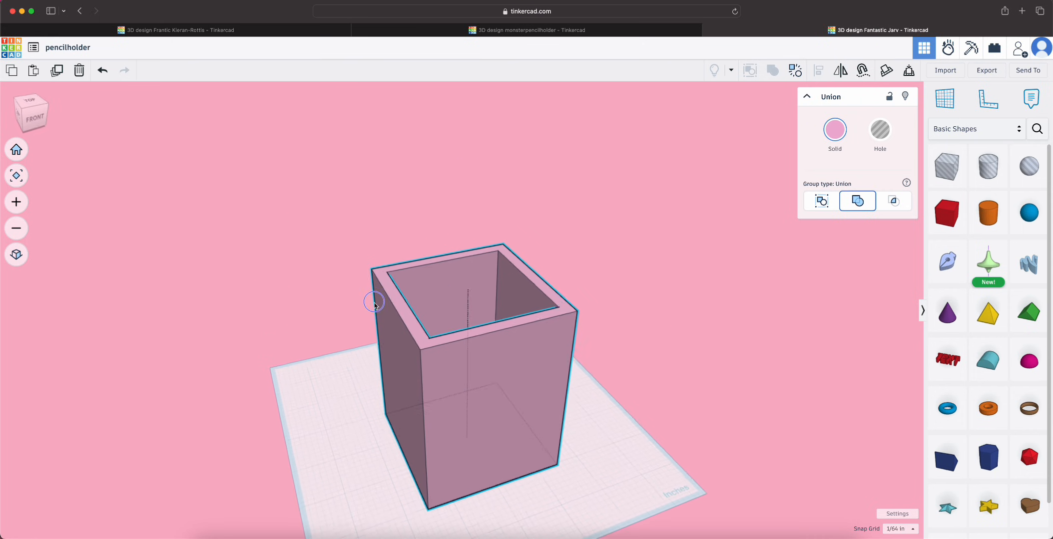
left_click(16, 175)
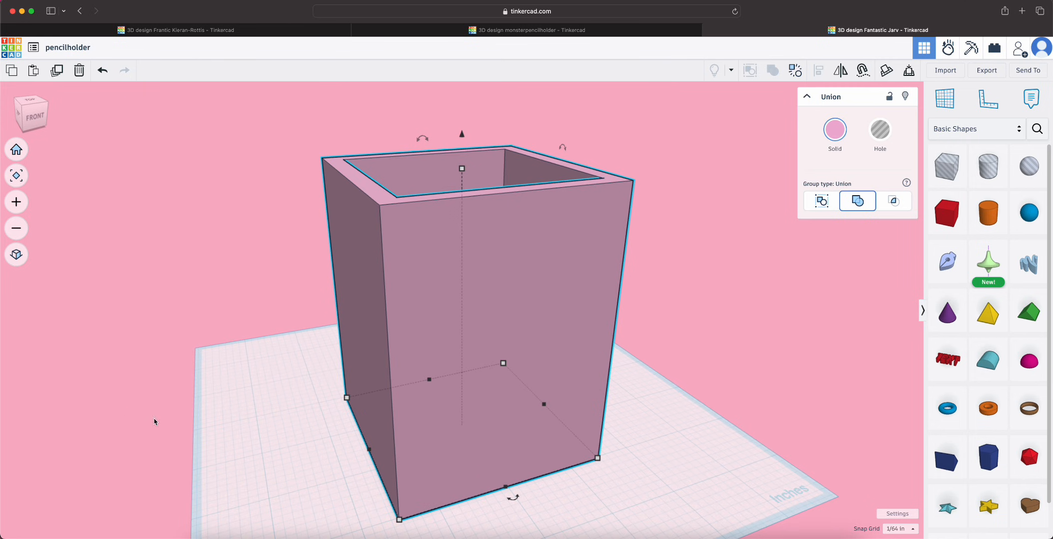
right_click_drag(228, 430, 612, 445)
right_click_drag(439, 460, 509, 452)
right_click_drag(504, 492, 470, 477)
left_click(709, 472)
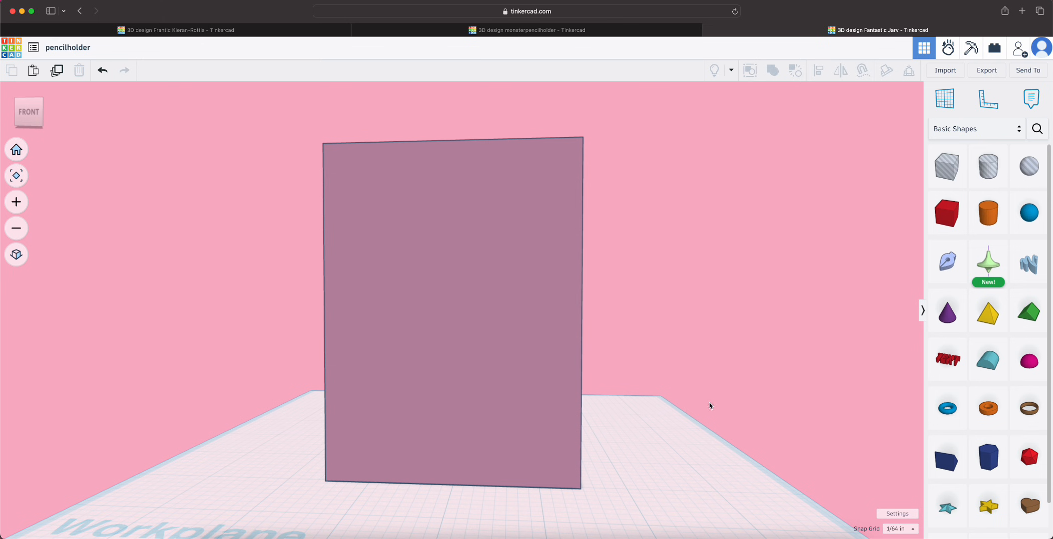
mouse_move(710, 405)
right_mouse_down()
mouse_move(700, 407)
mouse_move(693, 503)
mouse_move(616, 507)
mouse_move(528, 458)
mouse_move(563, 451)
right_mouse_up()
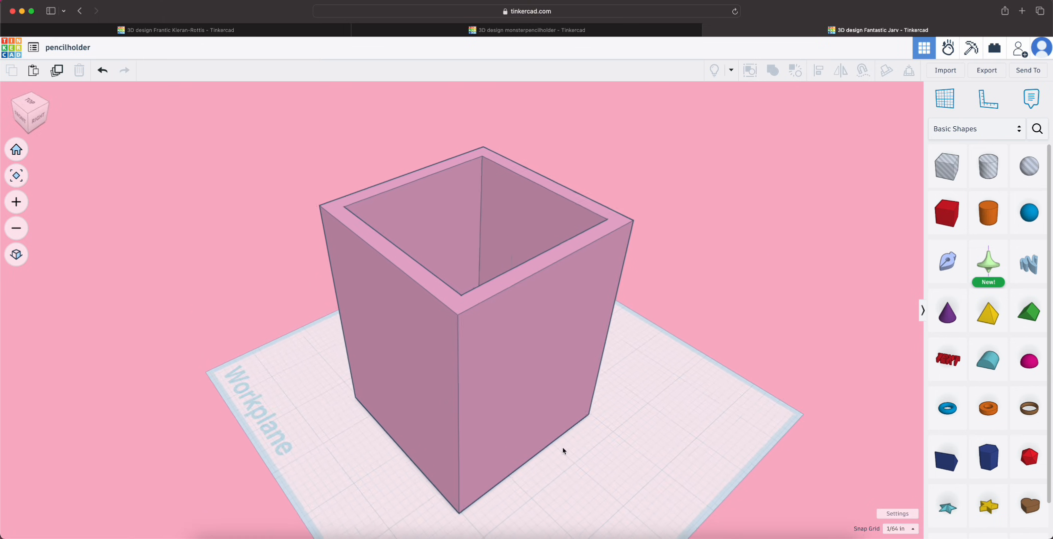
scroll(563, 451, "down", 3)
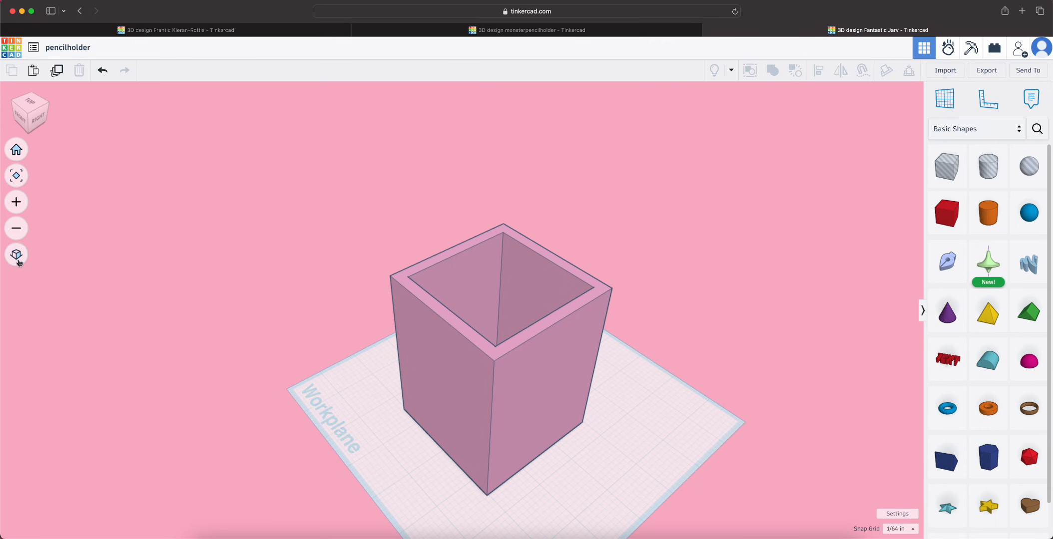
left_click(19, 258)
left_click(18, 258)
right_click_drag(346, 406, 427, 427)
left_click_drag(23, 117, 28, 113)
Try several preset solid colours on the pencil holder, including light purple and light green
left_click(545, 369)
left_click(835, 129)
left_click(882, 228)
left_click(769, 229)
left_click(826, 229)
left_click(863, 210)
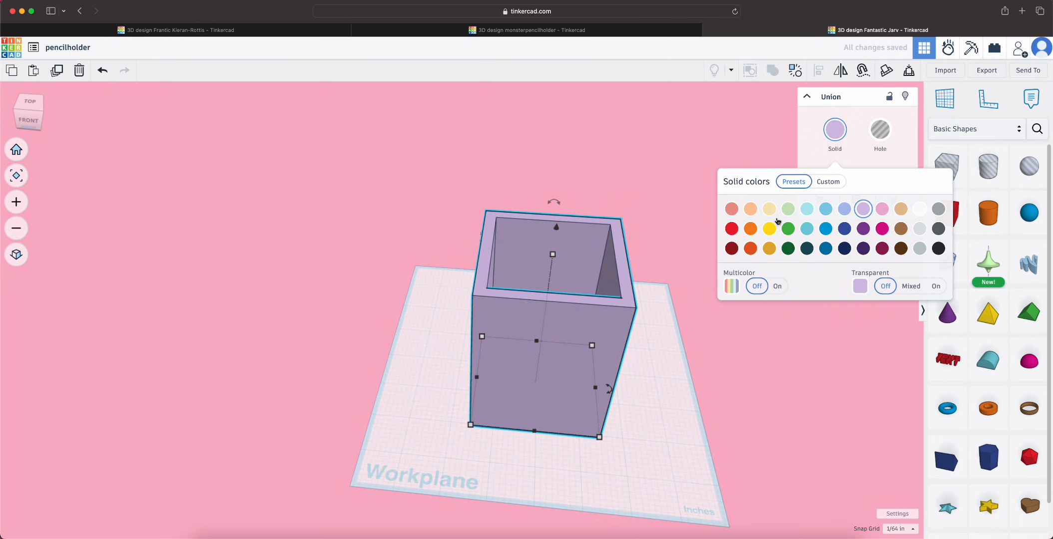
left_click(788, 209)
Give the pencil holder a custom bright pink solid colour, hex ff82bf
left_click(829, 183)
left_click(800, 293)
left_click(767, 239)
left_click(751, 222)
left_click(762, 243)
mouse_move(762, 242)
left_mouse_down()
mouse_move(771, 239)
mouse_move(749, 226)
left_mouse_up()
left_click(714, 281)
left_click_drag(30, 120, 25, 111)
left_click(600, 348)
left_click(835, 130)
left_click(770, 239)
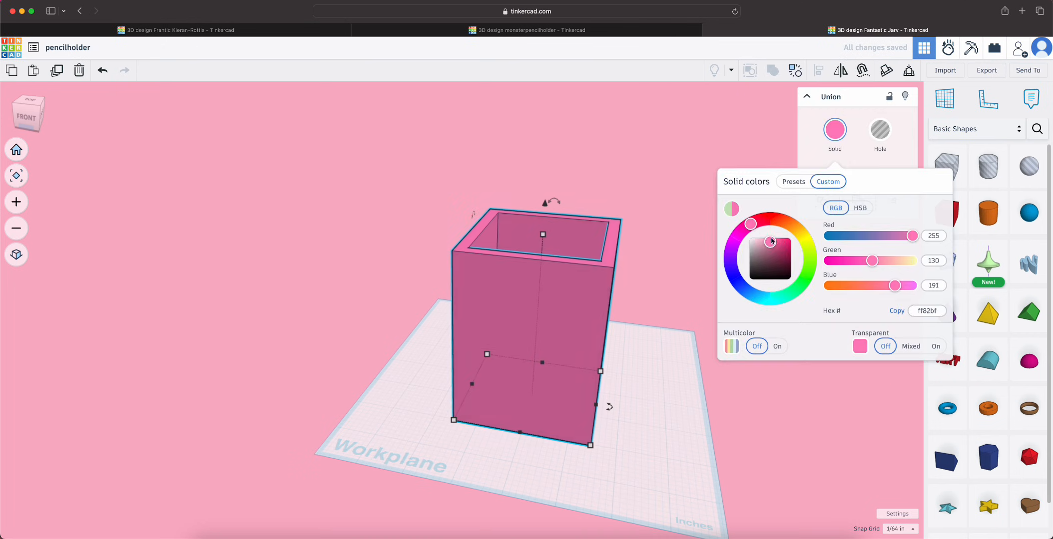
left_click(710, 262)
Examine the recoloured pencil holder from above and look into its interior, finishing with a front view
right_click_drag(710, 262, 661, 517)
left_click_drag(542, 359, 546, 343)
left_click(596, 465)
scroll(597, 465, "up", 4)
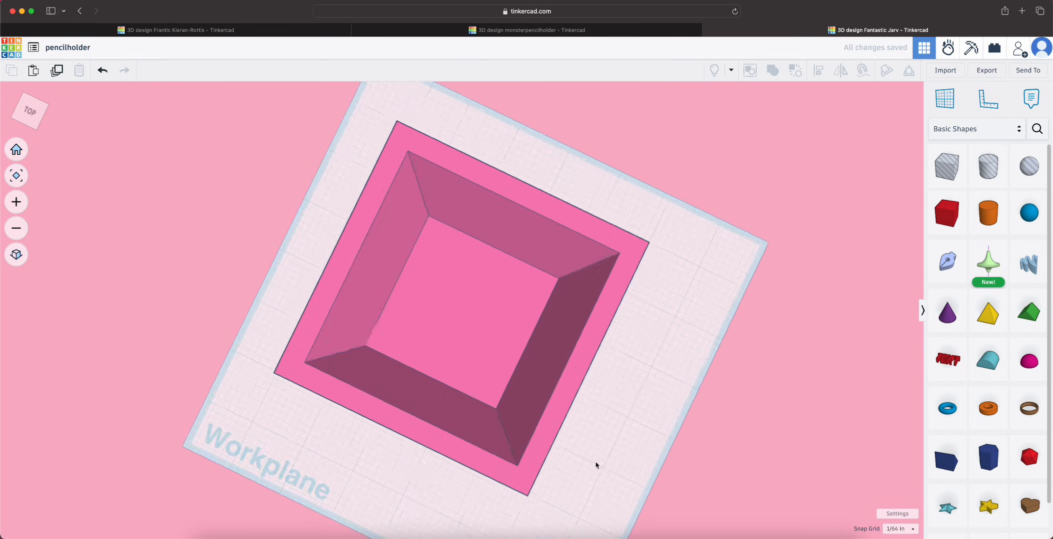
right_click_drag(597, 466, 476, 484)
scroll(150, 240, "down", 3)
left_click(16, 177)
left_click(16, 228)
left_click_drag(509, 354, 527, 373)
right_click_drag(579, 393, 582, 305)
left_click(625, 315)
Place a Heart shape at the middle of the pencil holder's front face and thin it to 1/8 inch
scroll(1024, 465, "down", 1)
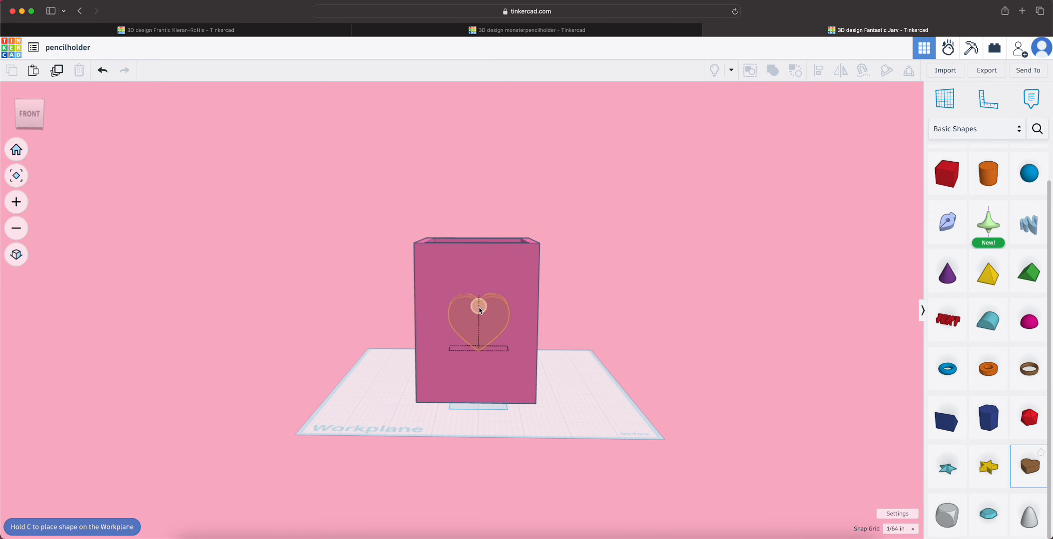
left_click_drag(478, 311, 479, 310)
right_click_drag(618, 371, 504, 367)
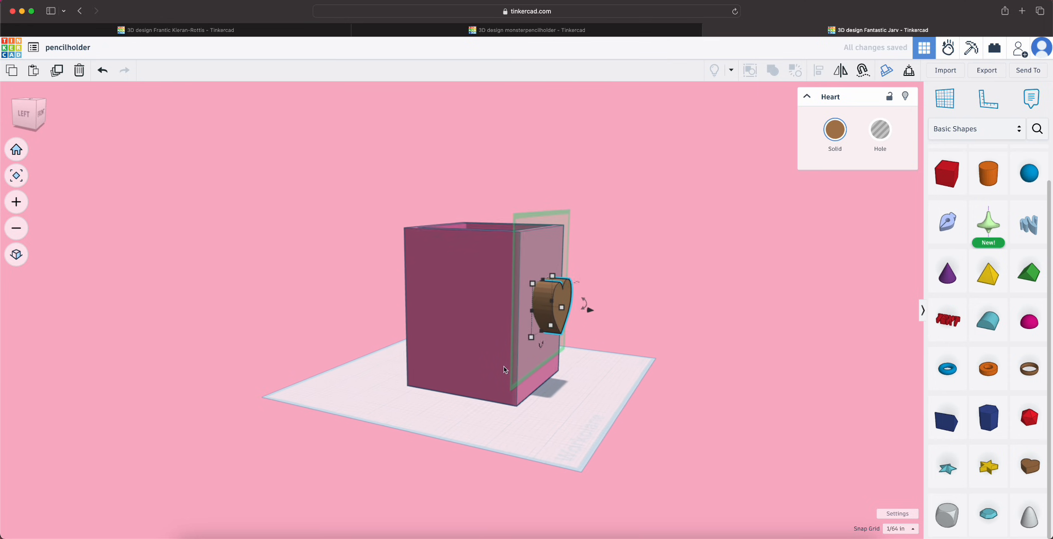
scroll(516, 285, "up", 5)
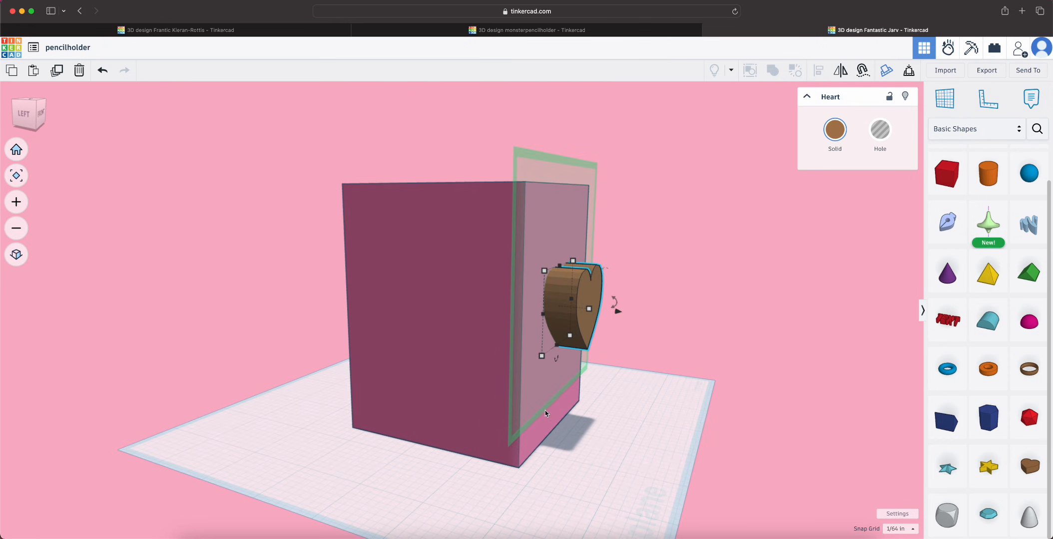
right_click_drag(545, 414, 512, 463)
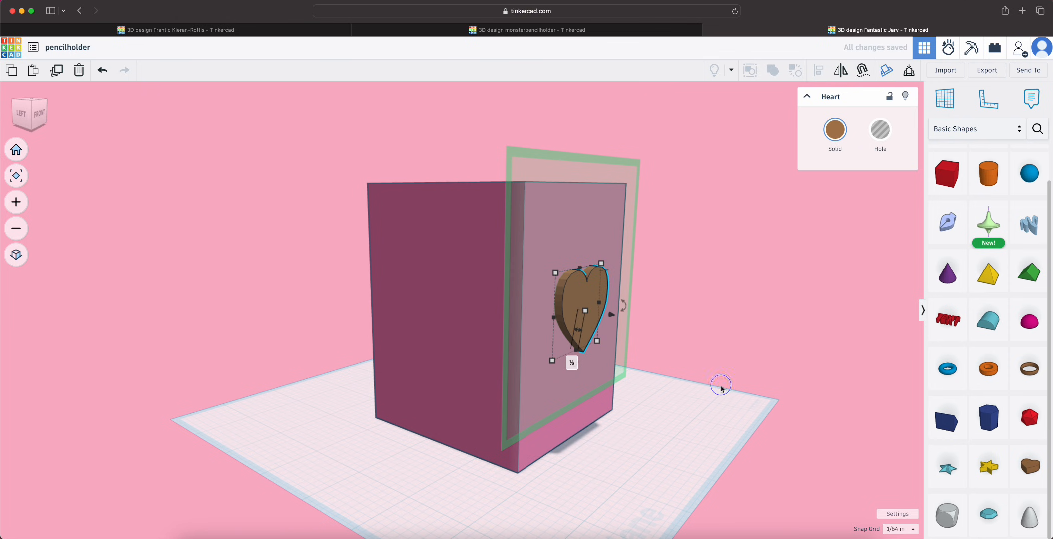
Colour the heart on the front face white
right_click_drag(720, 387, 573, 400)
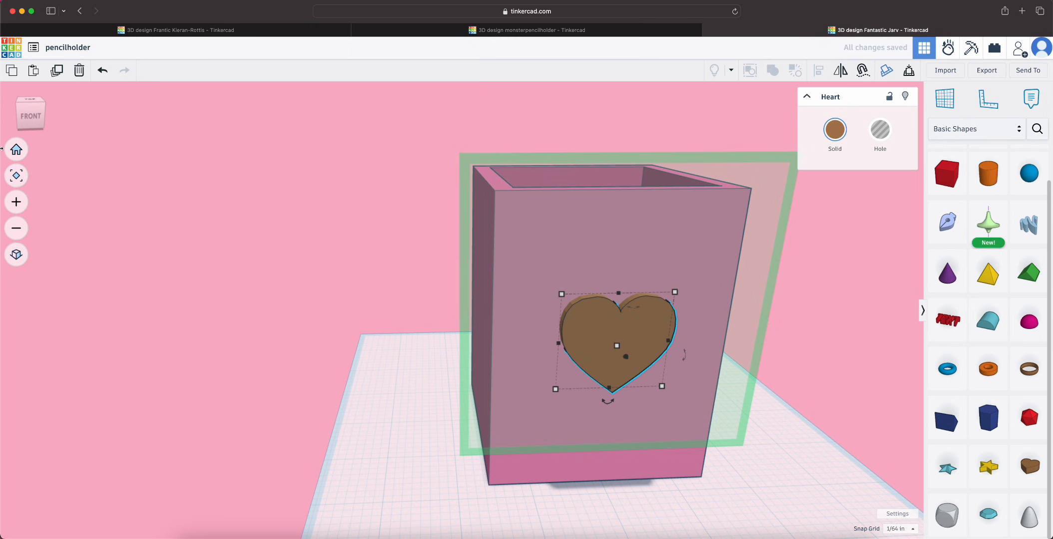
left_click(26, 178)
scroll(448, 284, "down", 3)
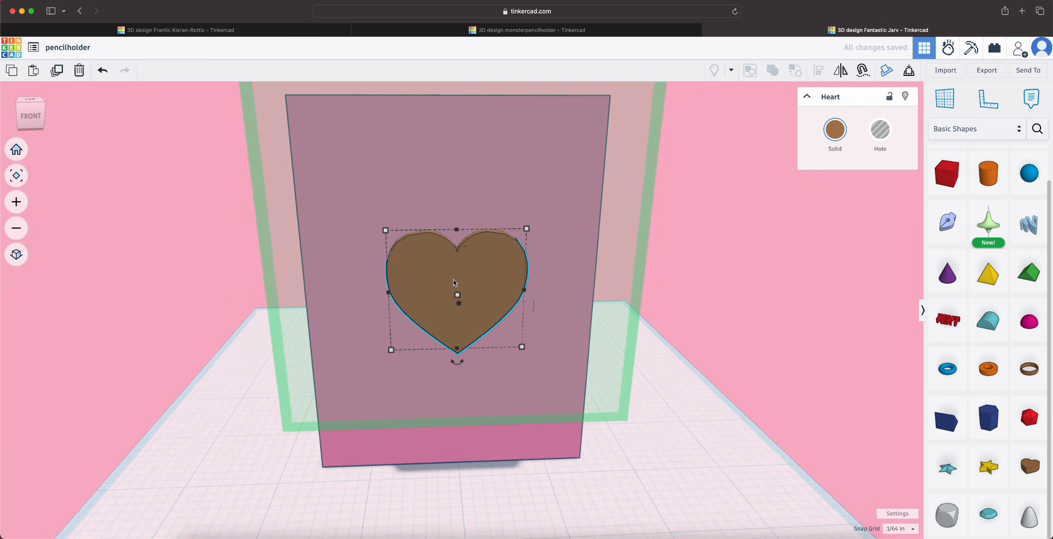
left_click(841, 138)
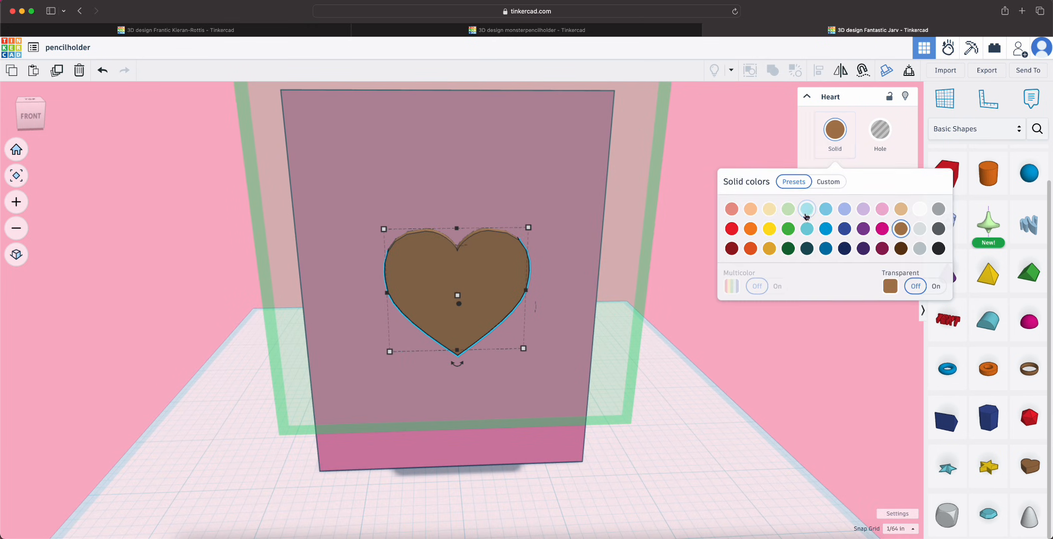
left_click(920, 210)
left_click(744, 388)
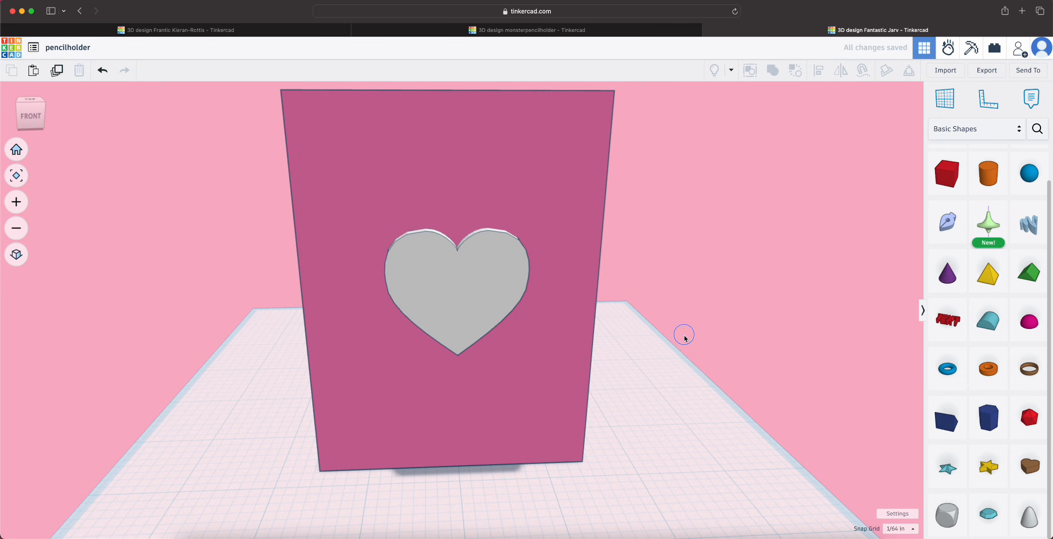
Try the heart on the front face as a hole and switch it back to solid
mouse_move(684, 338)
right_mouse_down()
mouse_move(674, 324)
mouse_move(921, 325)
mouse_move(697, 351)
mouse_move(576, 312)
right_mouse_up()
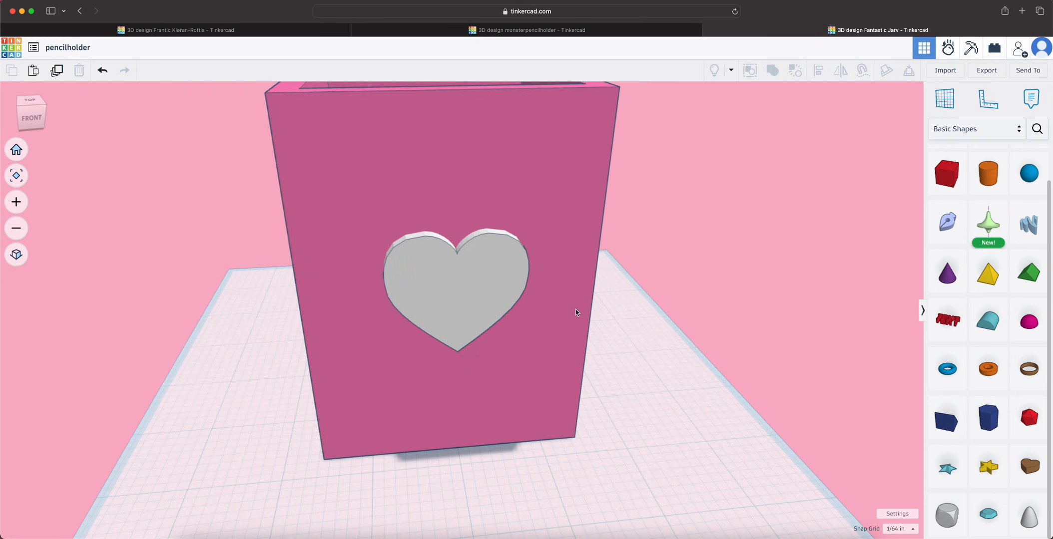
scroll(575, 312, "down", 5)
right_click_drag(416, 442, 477, 436)
scroll(550, 349, "up", 5)
left_click(623, 263)
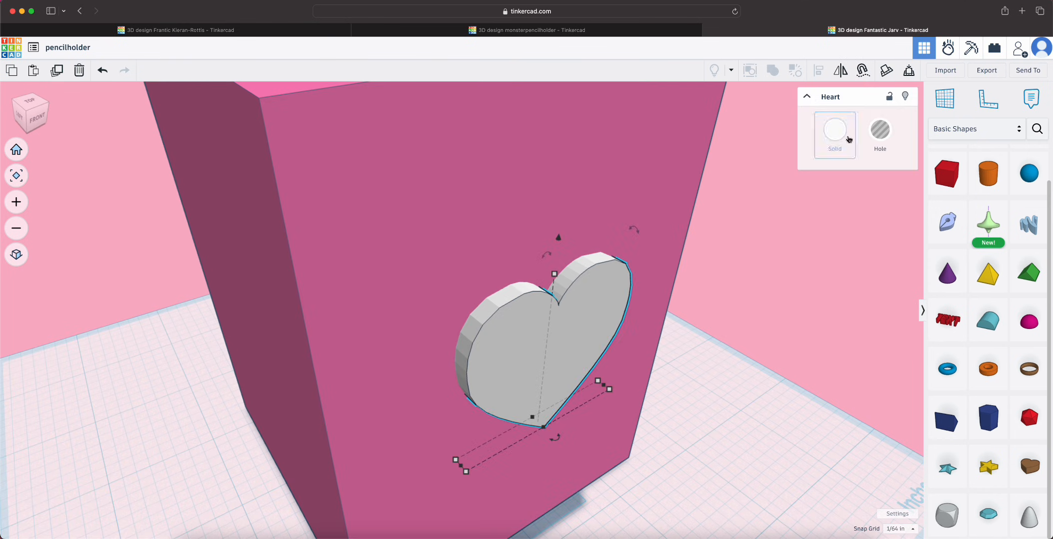
left_click(849, 140)
left_click(880, 131)
left_click(834, 131)
right_click_drag(683, 440, 765, 344)
left_click(672, 419)
scroll(672, 418, "down", 5)
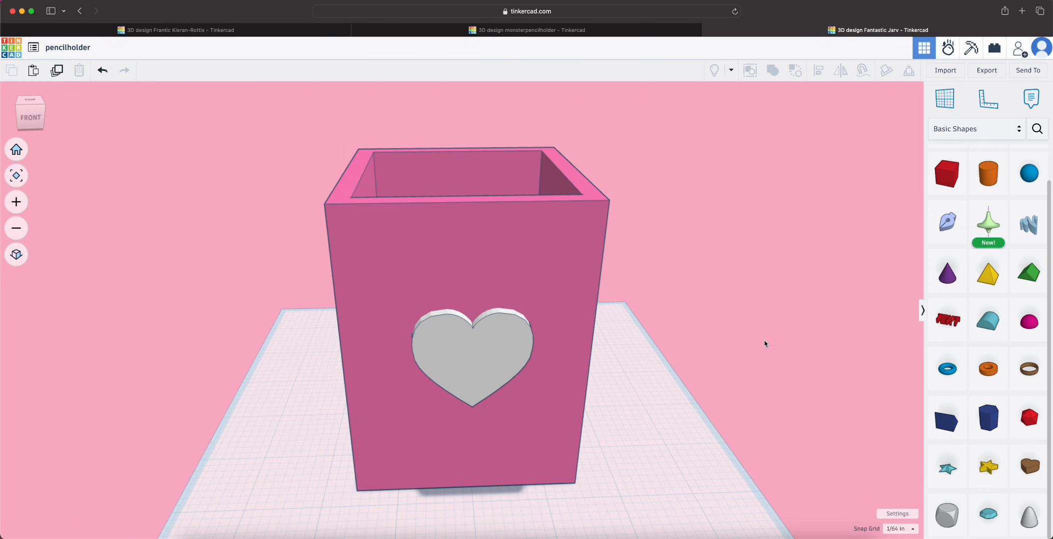
Place a Text shape on the front face above the heart and enter the person's first name in capitals
left_click_drag(948, 320, 484, 284)
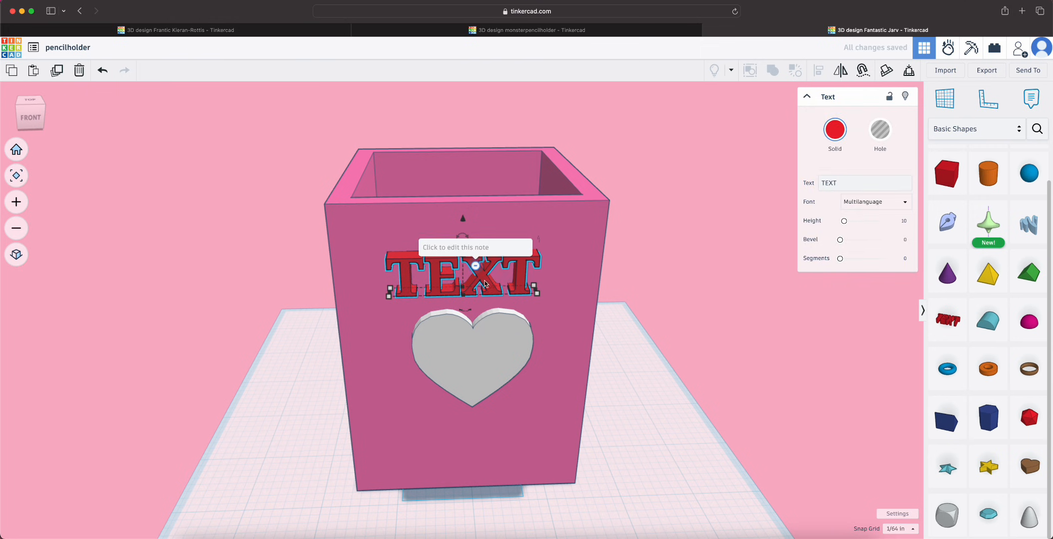
double_click(828, 182)
type("JAWYLIN")
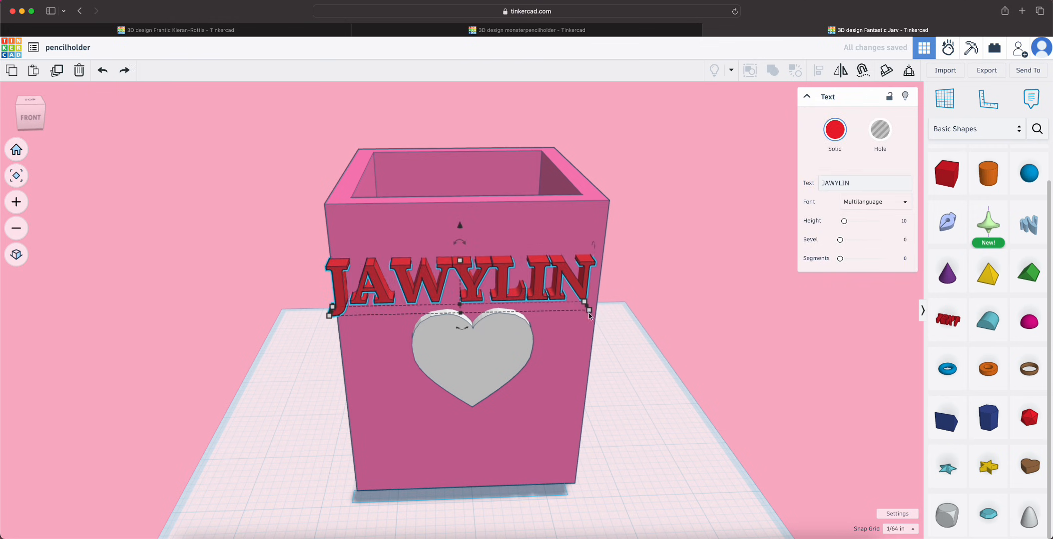
mouse_move(582, 285)
left_mouse_down()
mouse_move(574, 295)
mouse_move(589, 285)
left_mouse_up()
left_click(886, 70)
Reduce the name text's depth on the front face to about that of the heart, and undo the last drag
right_click_drag(649, 360, 349, 335)
left_click(353, 325)
left_click(357, 251)
right_click_drag(264, 367, 250, 295)
left_click_drag(335, 258, 350, 258)
right_click_drag(300, 319, 330, 320)
left_click(358, 320)
right_click_drag(300, 359, 369, 360)
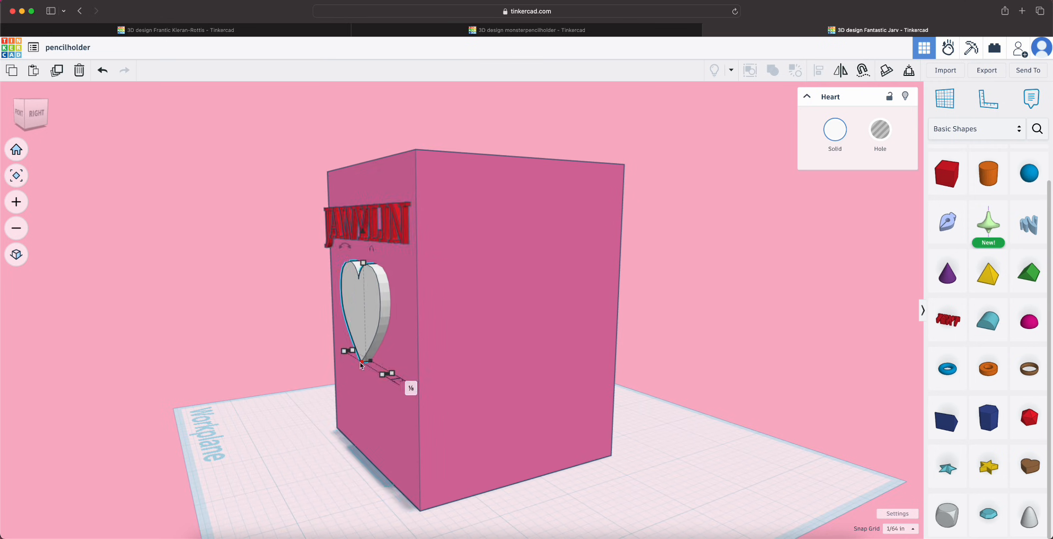
left_click(369, 229)
left_click_drag(368, 257, 299, 257)
key("super+z")
Fine-tune the name text against the front face above the heart and undo the last move
left_click(365, 309)
right_click_drag(480, 367, 455, 381)
left_click(361, 237)
left_click_drag(356, 257, 350, 259)
right_click_drag(425, 282, 691, 327)
left_click_drag(702, 299, 643, 289)
key("super+z")
Colour the name text white and rewrite the name with only its initial letter capitalised
right_click_drag(643, 290, 544, 320)
left_click(540, 292)
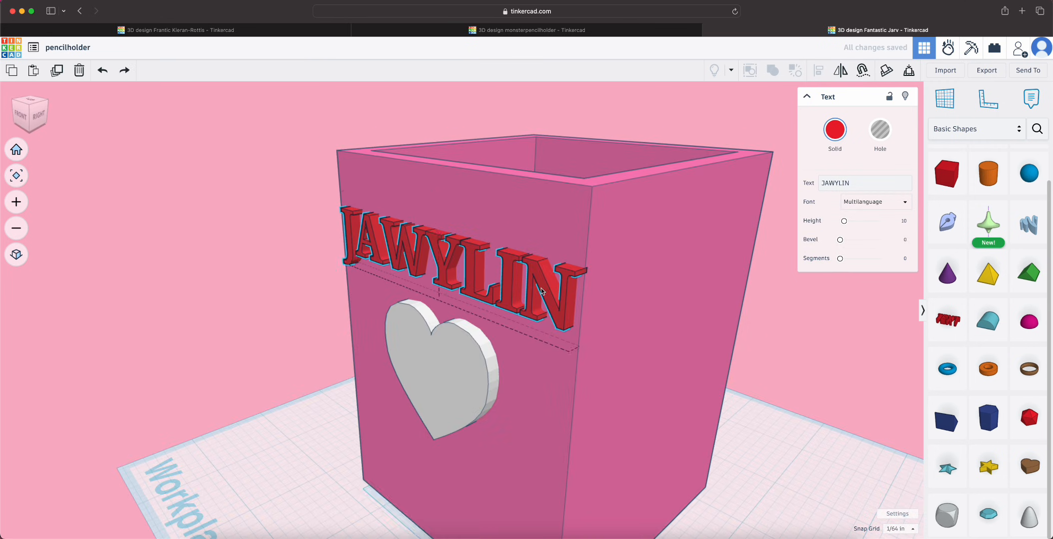
left_click(835, 130)
left_click(939, 290)
left_click(799, 400)
right_click_drag(749, 410, 893, 433)
left_click(564, 239)
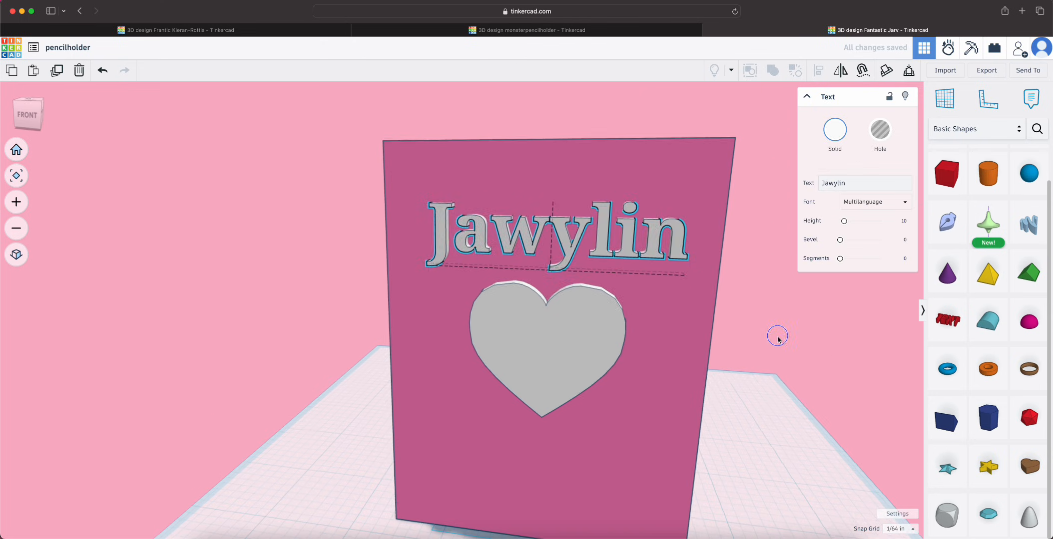
Lower the name text and the heart together by about 0.354 inch on the front face
right_click_drag(778, 338, 595, 258)
scroll(594, 258, "down", 2)
left_click(578, 329, "shift")
left_click_drag(554, 193, 555, 223)
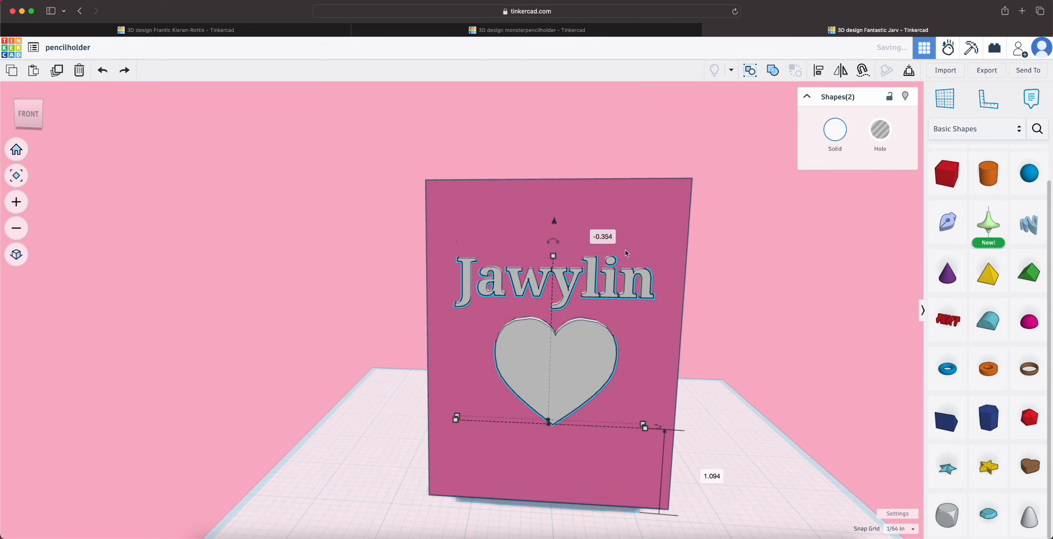
left_click(749, 350)
Nudge the heart and name text slightly upward on the front face
scroll(739, 349, "down", 2)
right_click_drag(499, 439, 430, 504)
left_click(457, 349)
left_click(474, 298, "shift")
mouse_move(443, 241)
left_mouse_down()
mouse_move(443, 219)
mouse_move(443, 236)
left_mouse_up()
left_click(709, 377)
right_click_drag(709, 377, 819, 389)
left_click(13, 181)
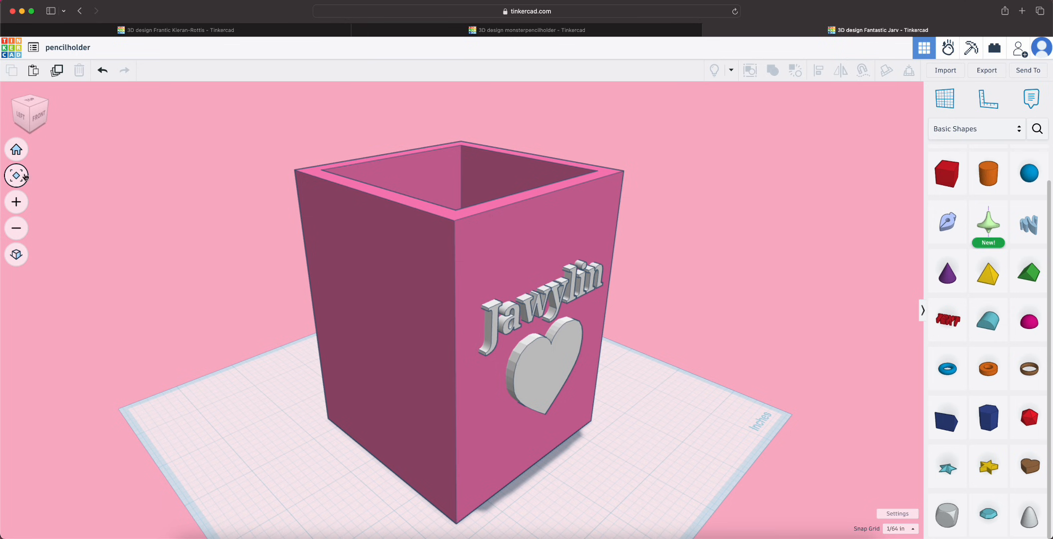
Look through the font choices for the name text, keep Multilanguage, and raise its bevel to about 0.8
right_click_drag(699, 380, 575, 350)
left_click(529, 294)
left_click(876, 202)
left_click(869, 246)
left_click(876, 203)
left_click(866, 221)
left_click(876, 203)
left_click(834, 261)
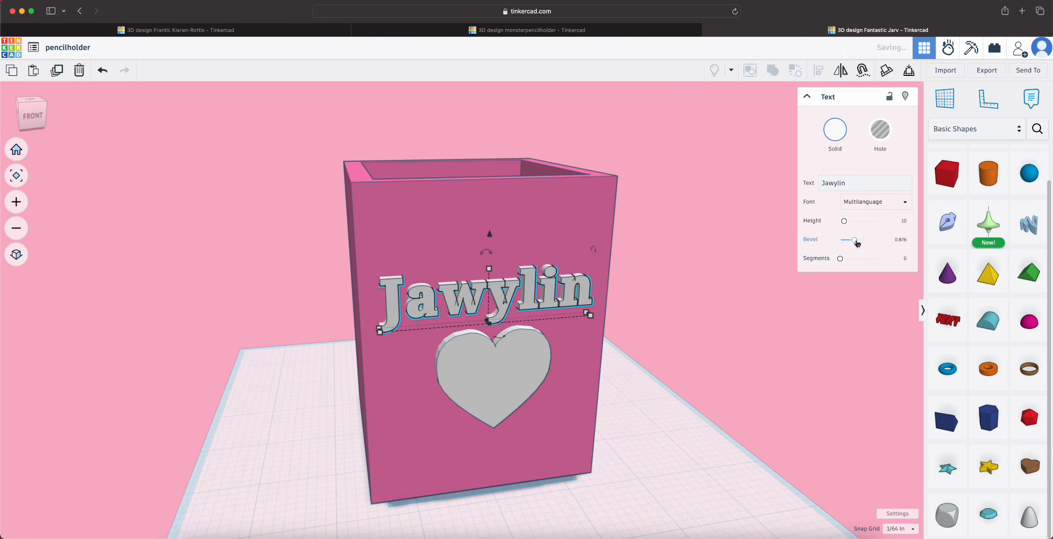
left_click(814, 320)
Place a Round Roof shape on the front top edge of the pencil holder as an ear
right_click_drag(814, 320, 867, 350)
left_click(15, 175)
right_click_drag(739, 387, 689, 392)
scroll(690, 393, "down", 2)
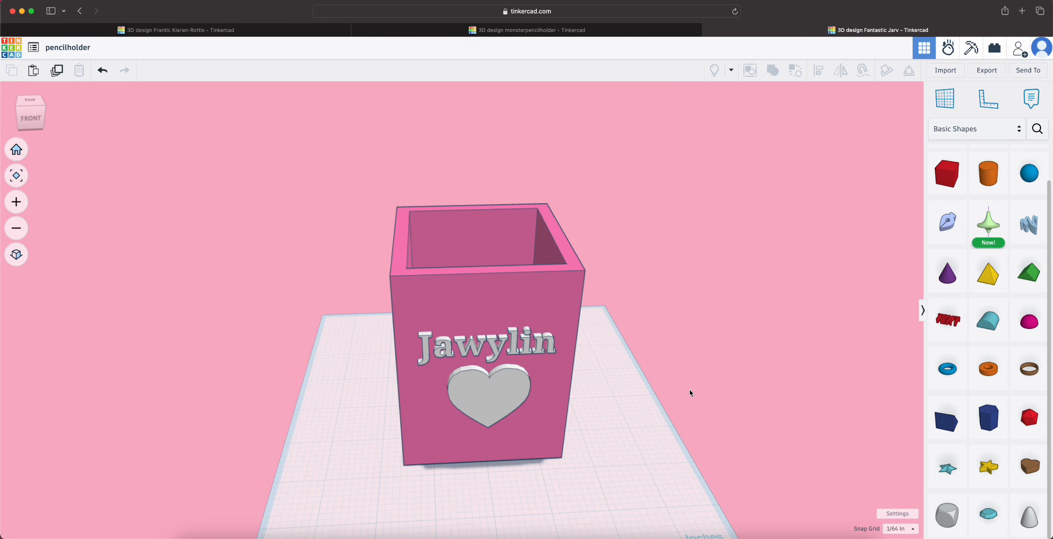
left_click(987, 321)
left_click(487, 271)
right_click_drag(644, 344, 739, 349)
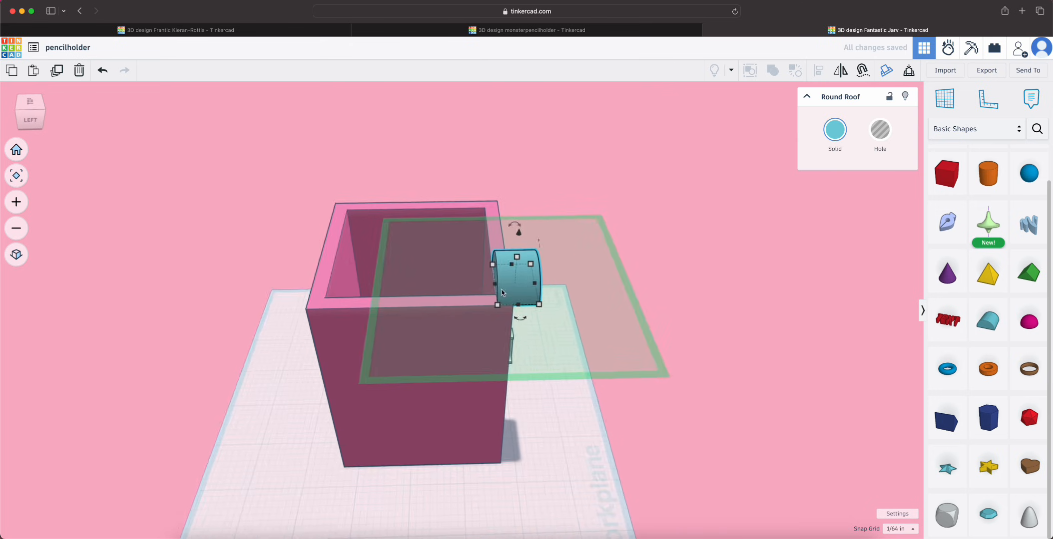
scroll(505, 262, "up", 4)
Thin the round roof to fit the front rim, reset the workplane, and set the shape at the rim's left corner
left_click_drag(565, 282, 516, 283)
right_click_drag(589, 320, 425, 312)
key("w")
left_click(343, 352)
left_click(468, 321)
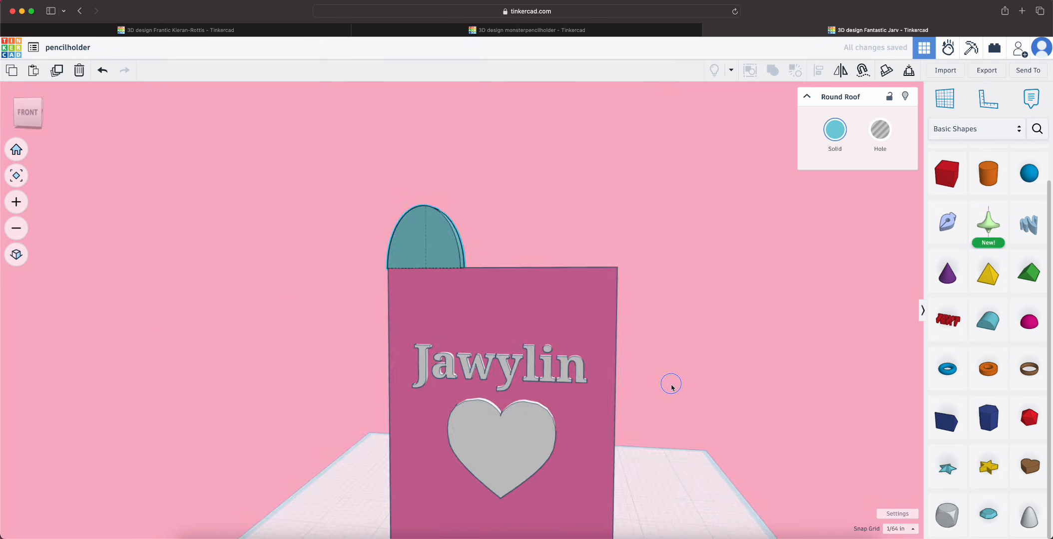
Duplicate the round roof and move the copy to the right corner of the front rim
right_click_drag(669, 386, 654, 415)
key("super+d")
left_click_drag(495, 332, 646, 331)
right_click_drag(617, 460, 654, 474)
Select both round roof ears and colour them white
left_click(462, 259, "shift")
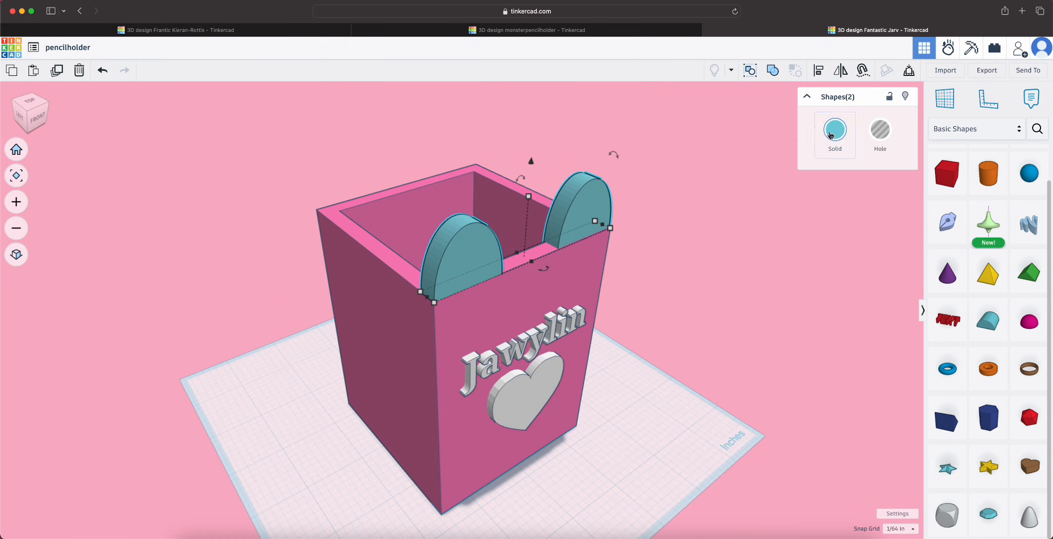
left_click(831, 135)
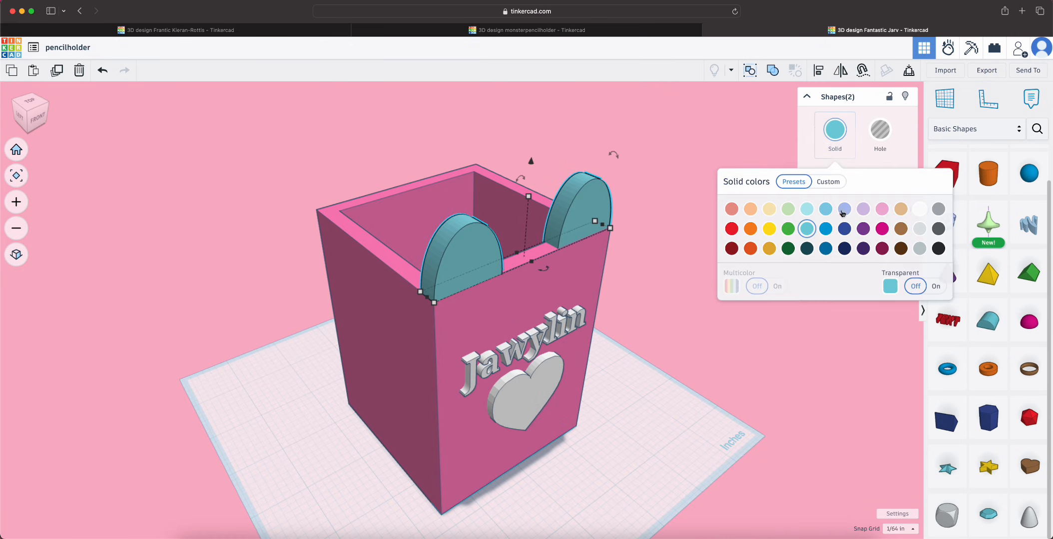
left_click(919, 209)
left_click(759, 356)
right_click_drag(778, 357, 676, 315)
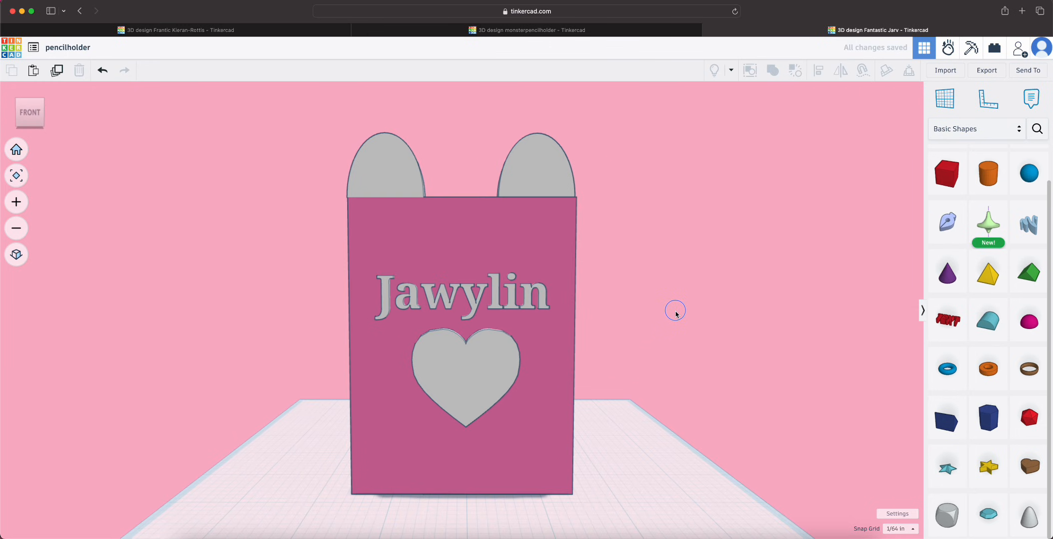
Shift the heart about 0.047 inch sideways to centre it beneath the name text
left_click(498, 350)
left_click_drag(494, 364, 488, 364)
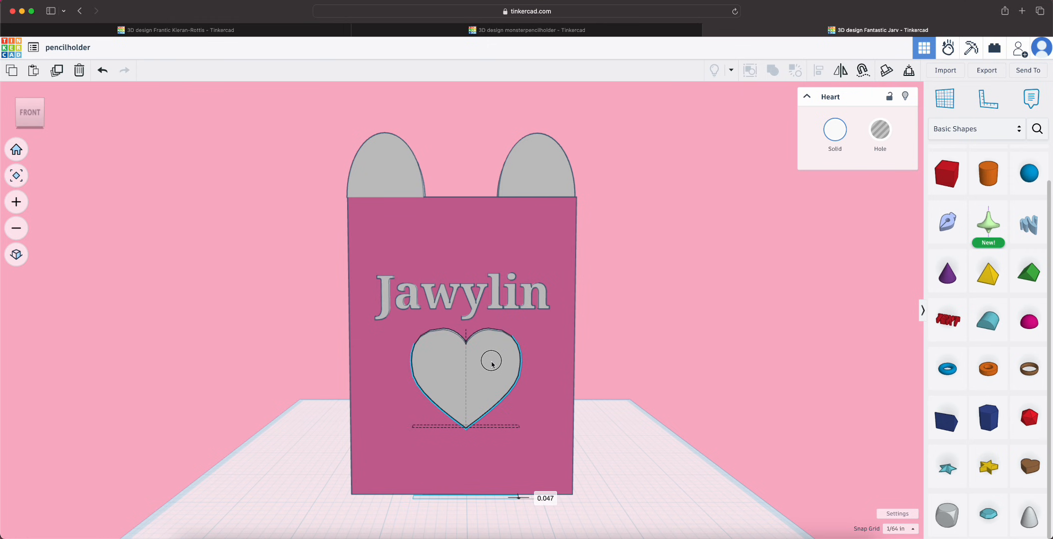
Add four coloured pencils leaning inside the pencil holder and adjust their position as a set
right_click_drag(655, 382, 907, 376)
left_click_drag(545, 192, 532, 193)
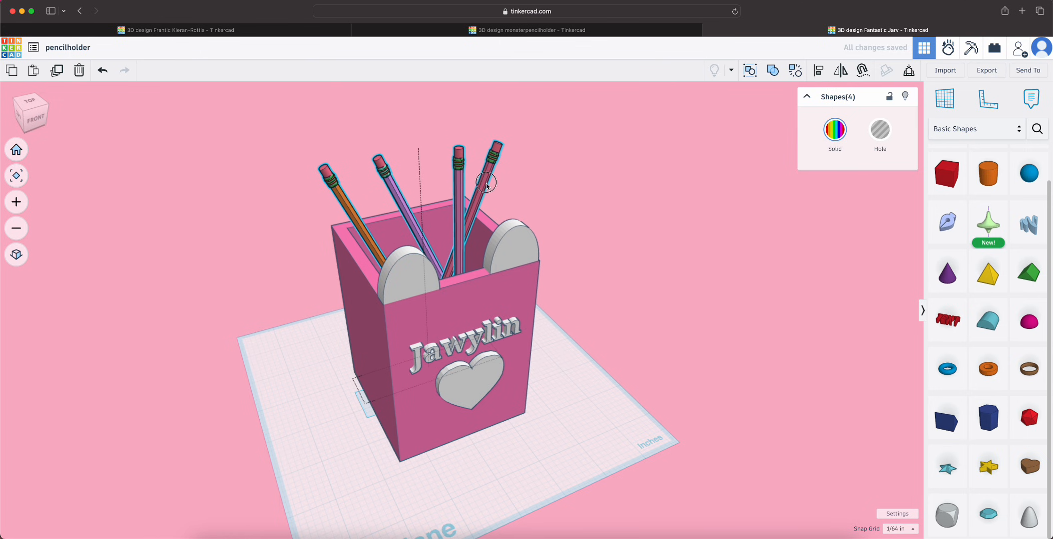
Deselect the pencils, fit the pencil holder in the view, and examine the decorated model from its front and sides
left_click(695, 284)
mouse_move(695, 283)
right_mouse_down()
mouse_move(547, 320)
mouse_move(517, 392)
mouse_move(546, 291)
mouse_move(617, 277)
mouse_move(724, 278)
right_mouse_up()
left_click(16, 175)
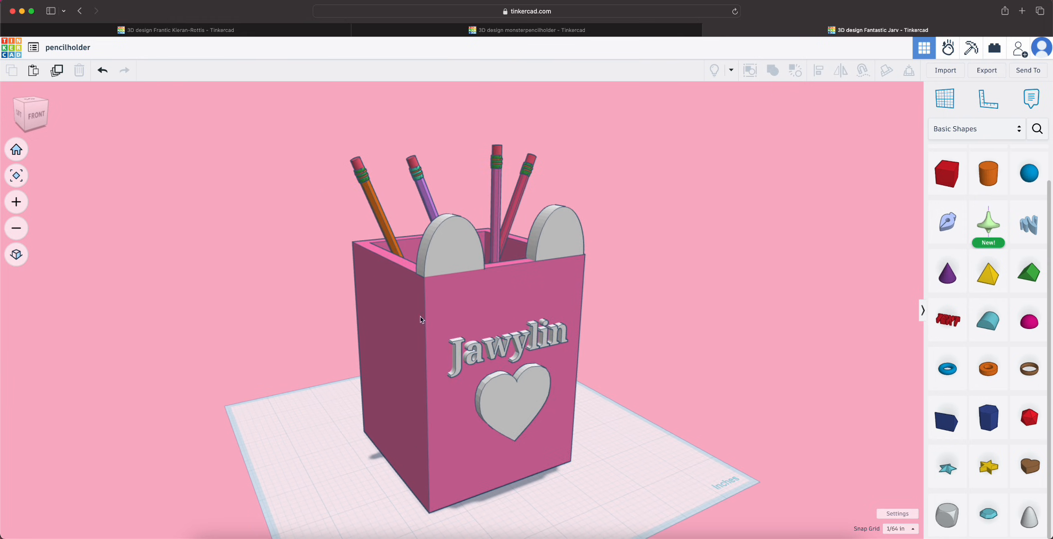
mouse_move(441, 334)
right_mouse_down()
mouse_move(425, 432)
mouse_move(298, 423)
mouse_move(273, 412)
mouse_move(287, 299)
right_mouse_up()
mouse_move(666, 392)
right_mouse_down()
mouse_move(185, 373)
mouse_move(754, 399)
mouse_move(542, 442)
mouse_move(552, 447)
mouse_move(557, 375)
mouse_move(535, 493)
mouse_move(544, 446)
mouse_move(616, 450)
mouse_move(607, 529)
mouse_move(587, 461)
mouse_move(522, 509)
mouse_move(439, 437)
mouse_move(362, 434)
right_mouse_up()
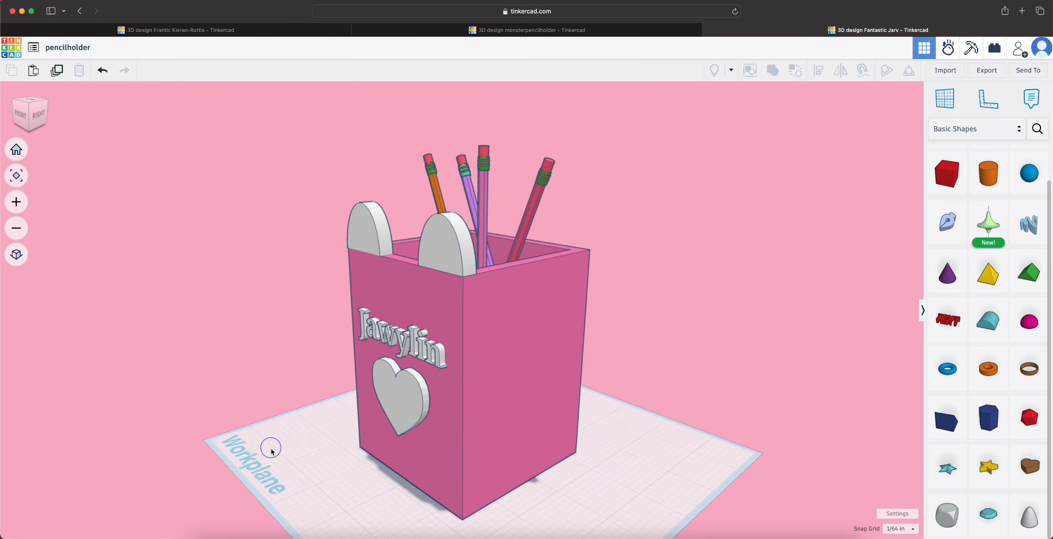
Switch to the monsterpencilholder design and examine the model's face, hollow interior, back and sides
key("ctrl+shift+Tab")
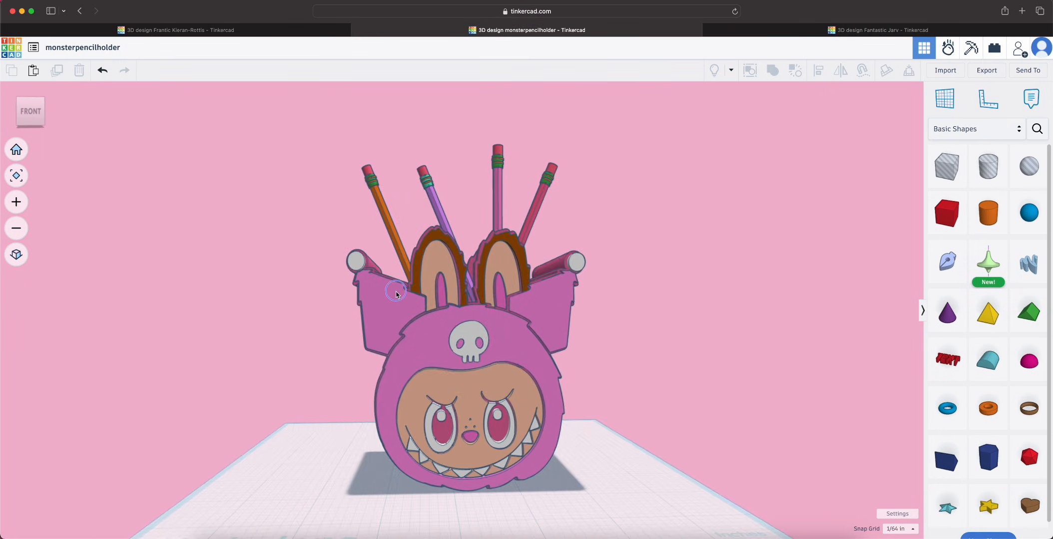
right_click_drag(318, 293, 278, 297)
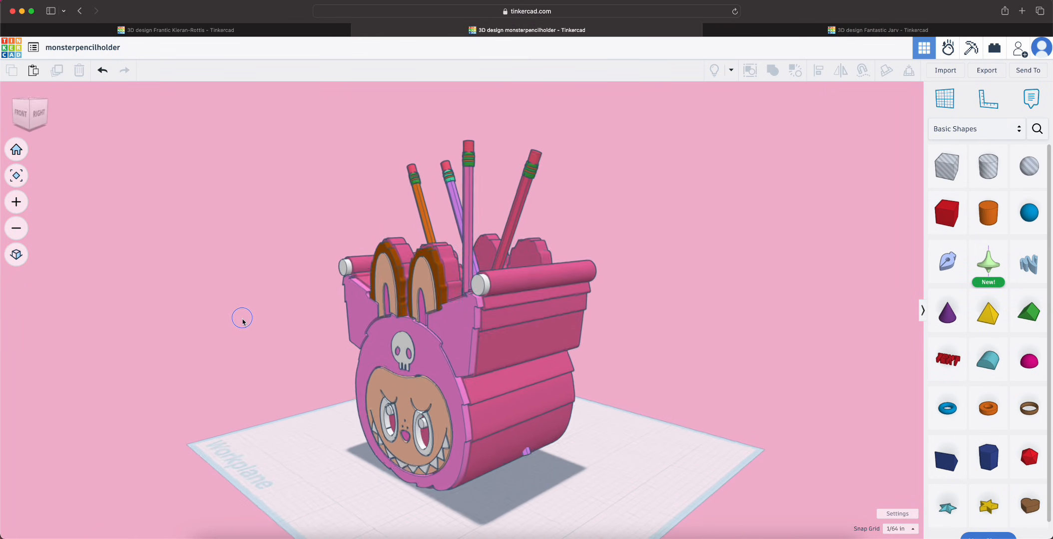
right_click_drag(221, 352, 208, 394)
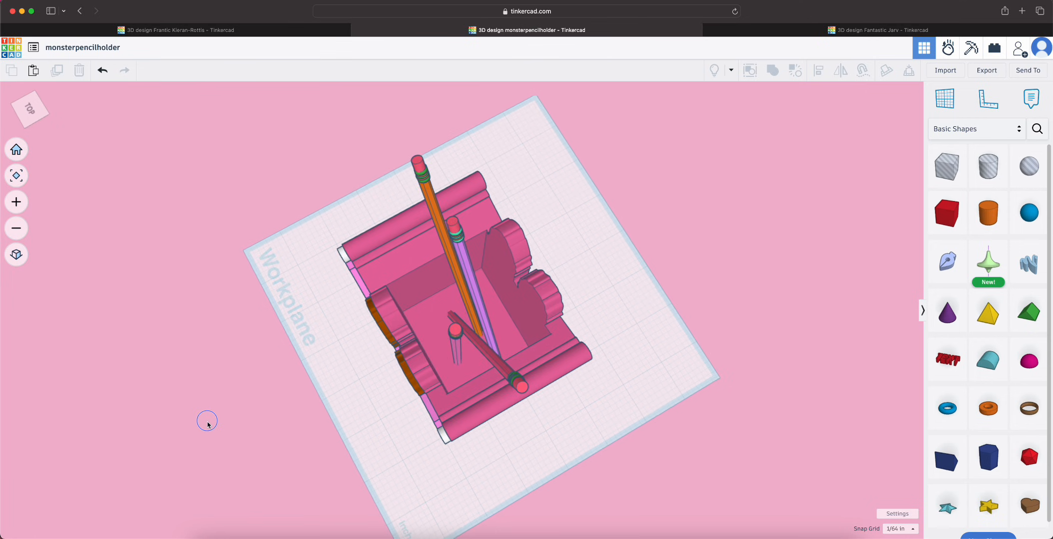
right_click_drag(749, 394, 481, 316)
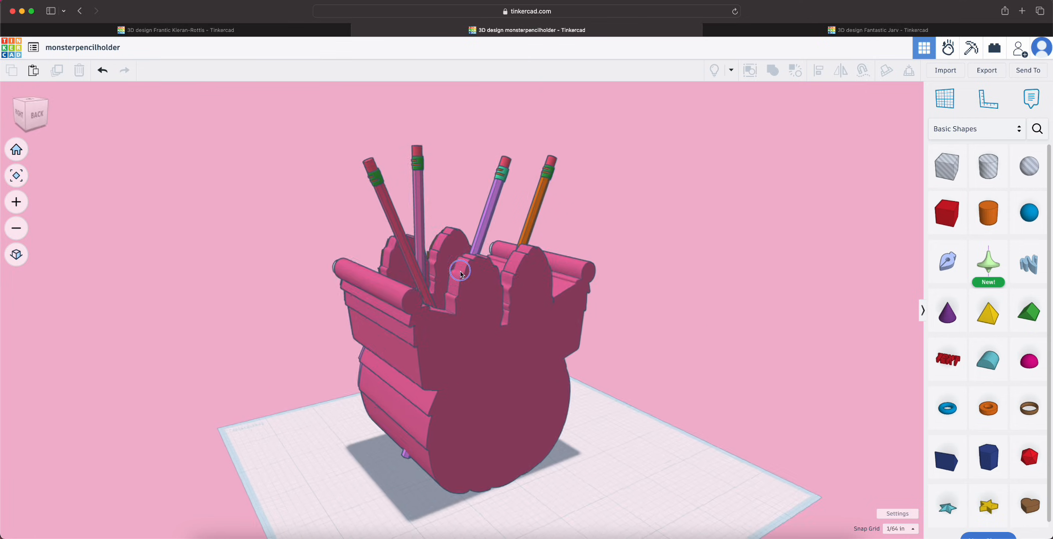
right_click_drag(449, 240, 822, 259)
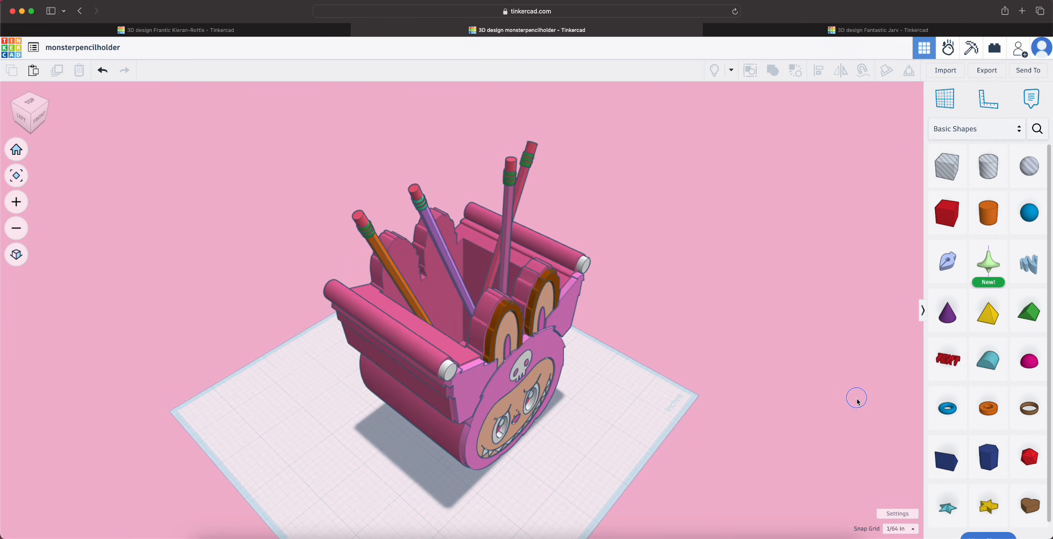
right_click_drag(856, 399, 816, 322)
Switch to the bunnypencilholder design and examine the bunny model from several sides
key("ctrl+shift+Tab")
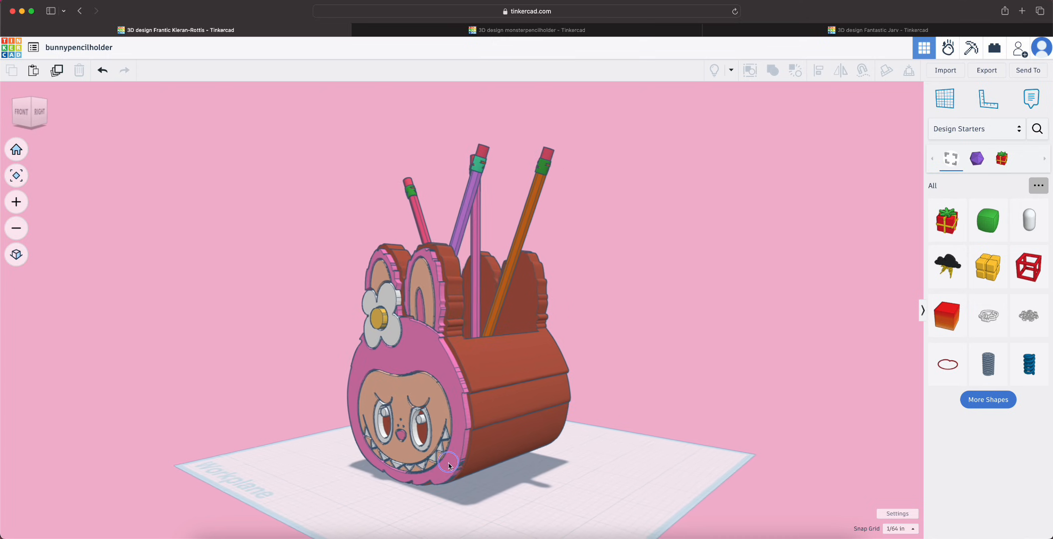
right_click_drag(678, 298, 780, 298)
mouse_move(569, 459)
right_mouse_down()
mouse_move(719, 431)
mouse_move(917, 418)
right_mouse_up()
Return to the pencilholder design and examine its decorated front and the pencils inside from slightly above
left_click(869, 30)
mouse_move(565, 311)
right_mouse_down()
mouse_move(548, 317)
mouse_move(651, 297)
right_mouse_up()
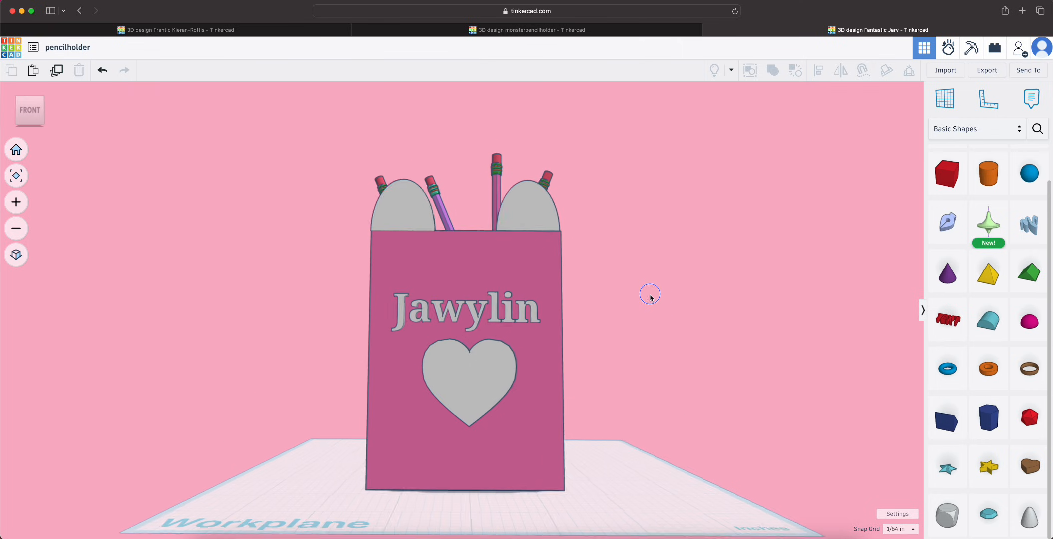
mouse_move(615, 330)
right_mouse_down()
mouse_move(753, 410)
mouse_move(631, 396)
right_mouse_up()
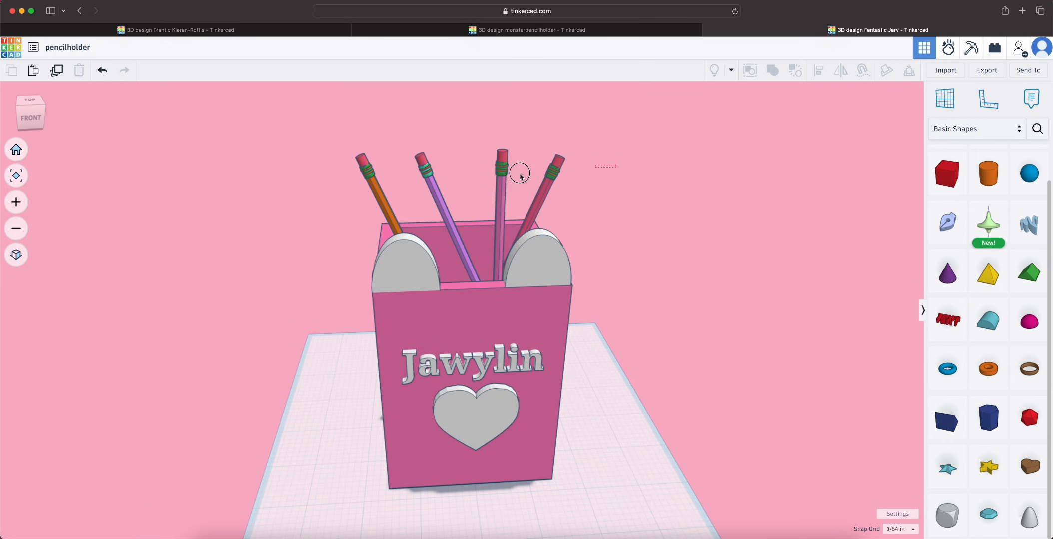